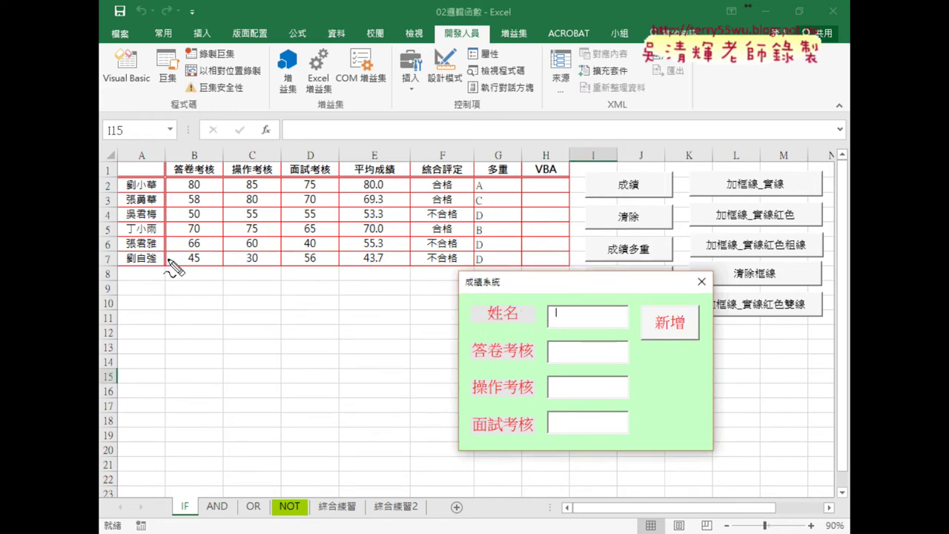
# Annotate the score sheet: empty row 8, filled rows 2–7, and column headers A–D.
pyautogui.moveTo(115, 284)
pyautogui.mouseDown()
pyautogui.moveTo(115, 268)
pyautogui.moveTo(339, 287)
pyautogui.moveTo(120, 289)
pyautogui.mouseUp()
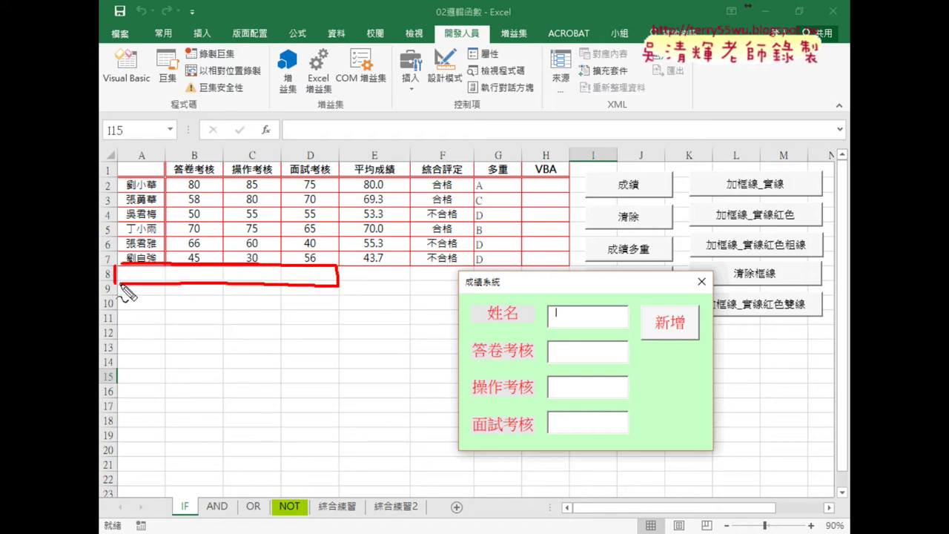
pyautogui.moveTo(159, 196); pyautogui.dragTo(152, 246)
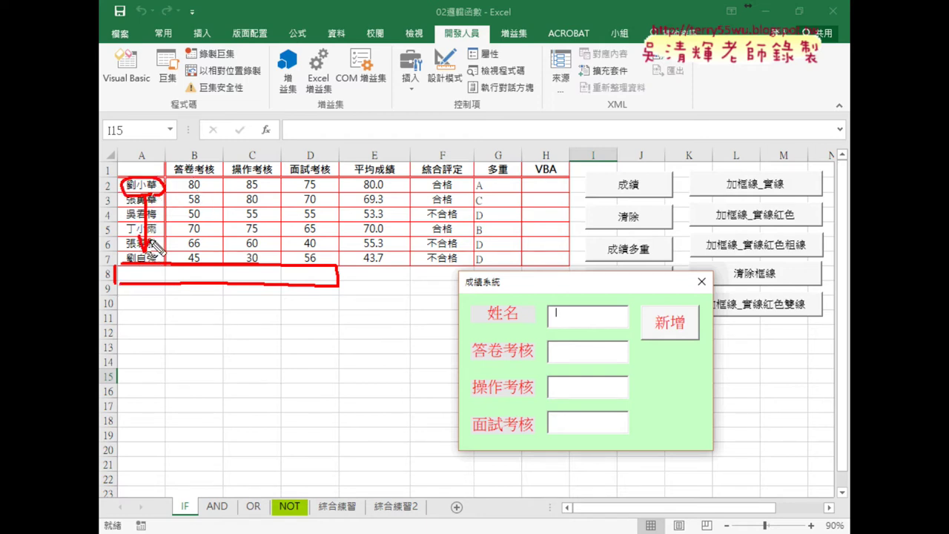
pyautogui.moveTo(112, 252); pyautogui.dragTo(118, 285)
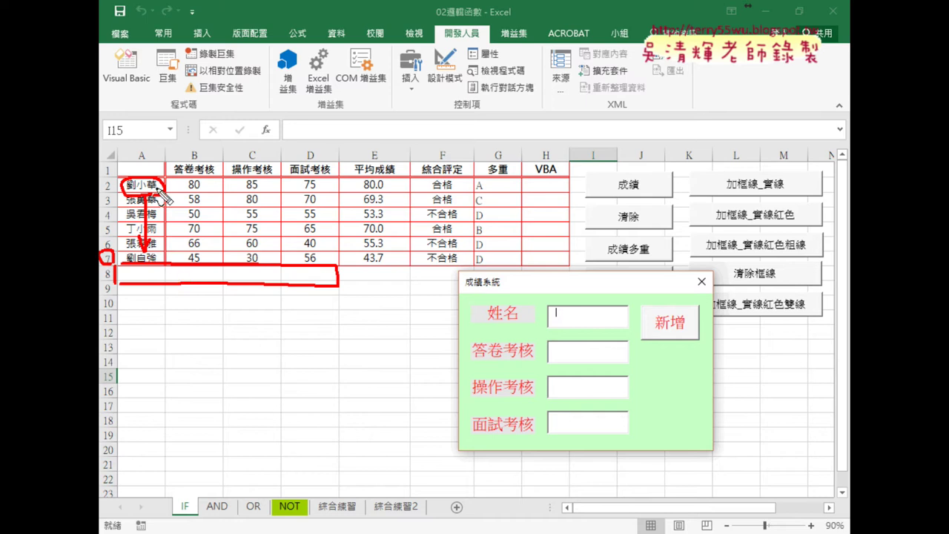
pyautogui.moveTo(124, 267); pyautogui.dragTo(137, 307)
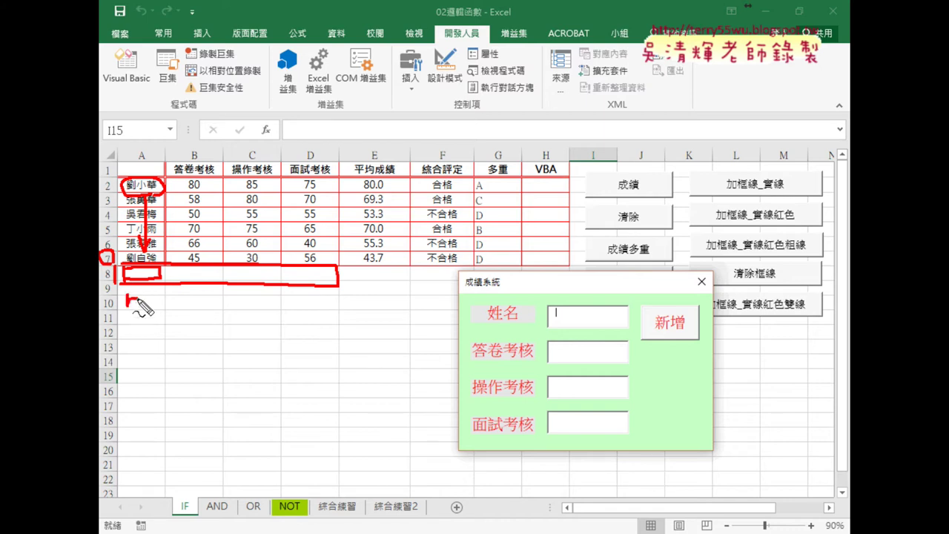
pyautogui.moveTo(129, 147)
pyautogui.mouseDown()
pyautogui.moveTo(131, 159)
pyautogui.moveTo(243, 148)
pyautogui.mouseUp()
pyautogui.moveTo(246, 141)
pyautogui.mouseDown()
pyautogui.moveTo(268, 151)
pyautogui.moveTo(300, 146)
pyautogui.mouseUp()
pyautogui.moveTo(306, 141); pyautogui.dragTo(324, 159)
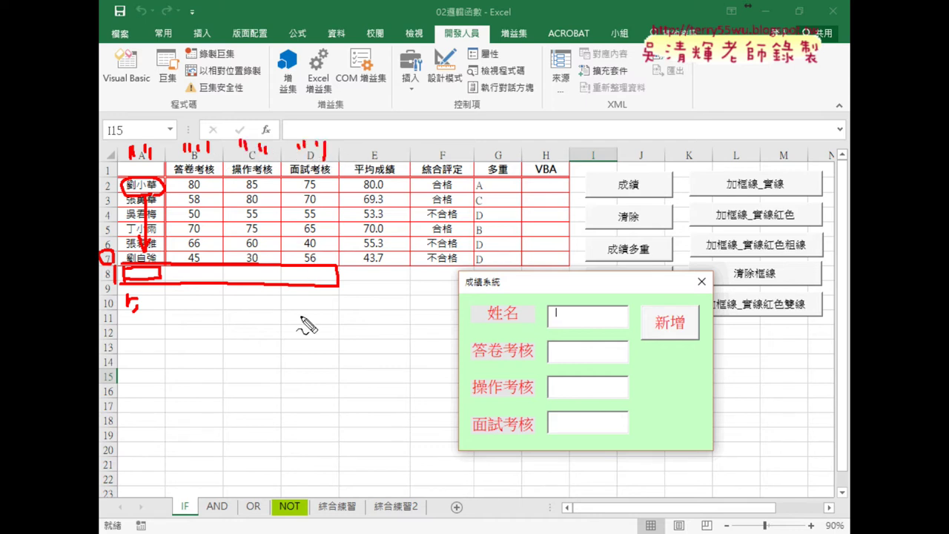
pyautogui.moveTo(183, 269); pyautogui.dragTo(319, 271)
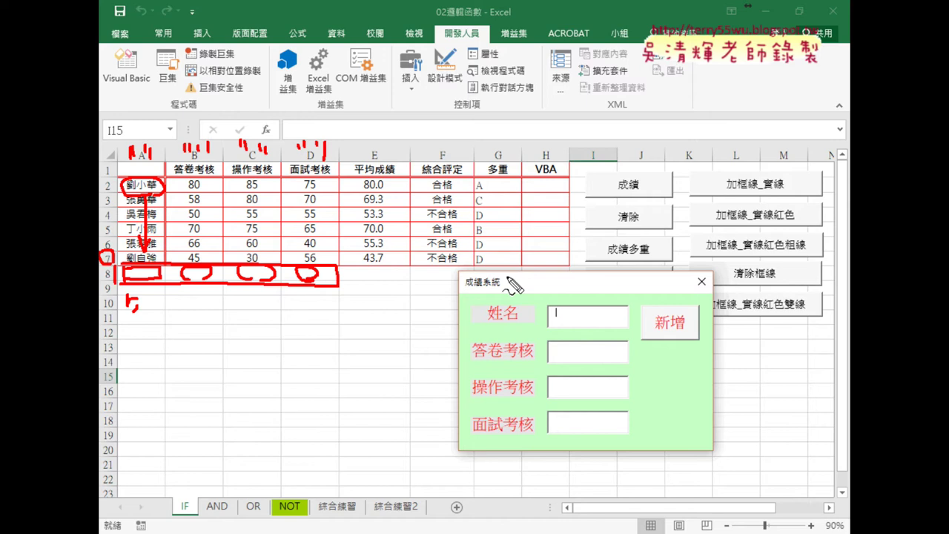
pyautogui.press('Escape')
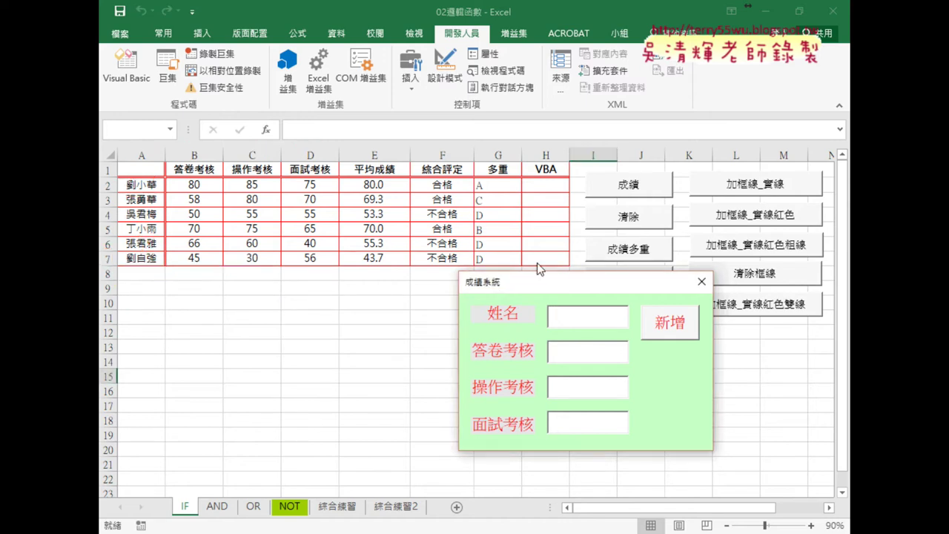
# Close the running form and open the 新增 button's empty CommandButton1_Click procedure.
pyautogui.click(702, 280)
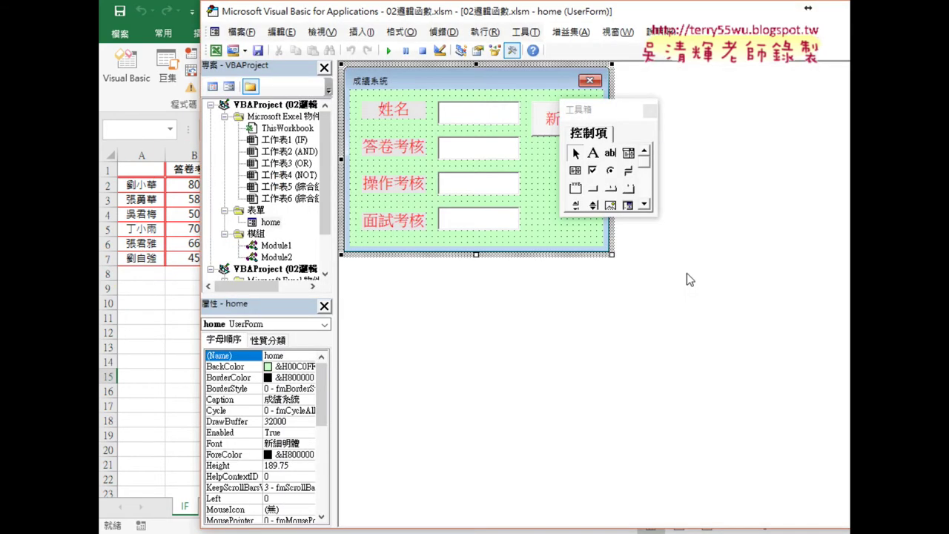
pyautogui.moveTo(581, 116); pyautogui.dragTo(640, 111)
pyautogui.click(561, 125)
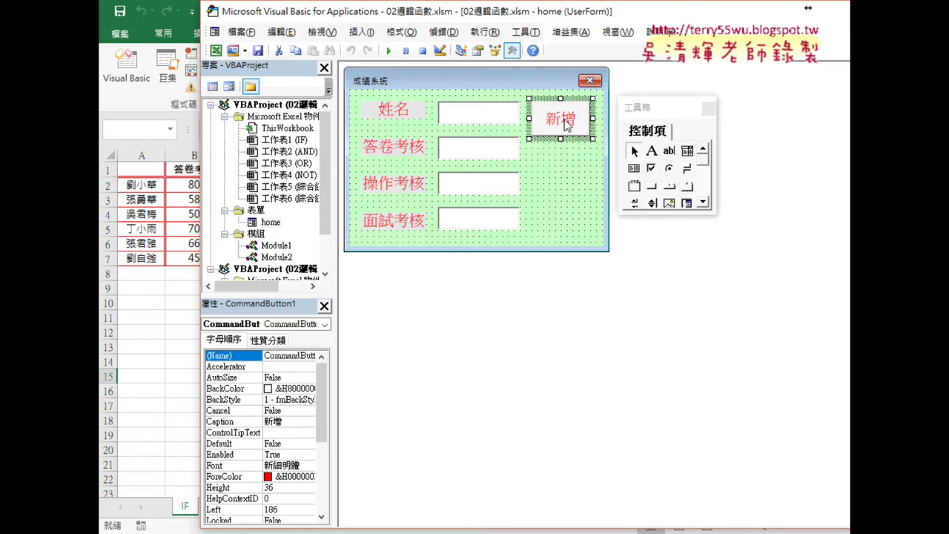
pyautogui.doubleClick(561, 123)
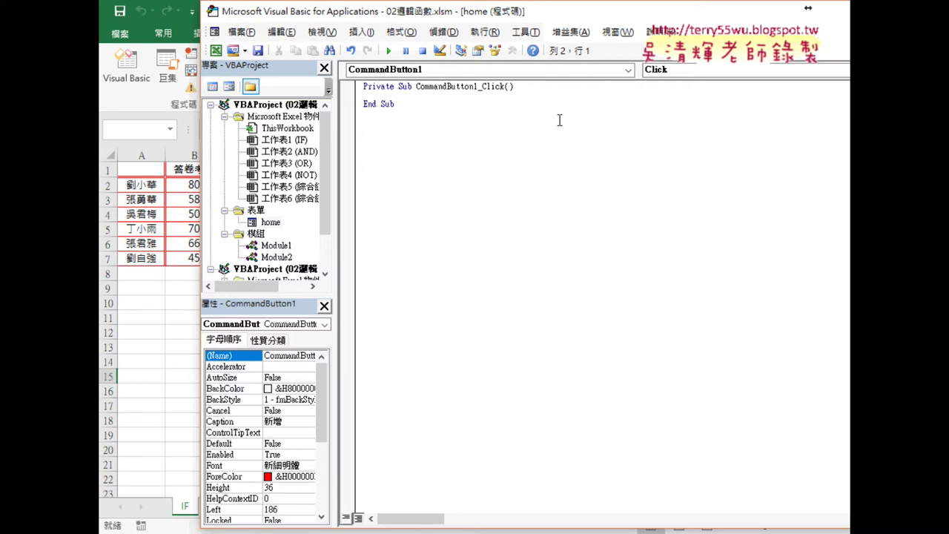
pyautogui.moveTo(417, 86); pyautogui.dragTo(478, 88)
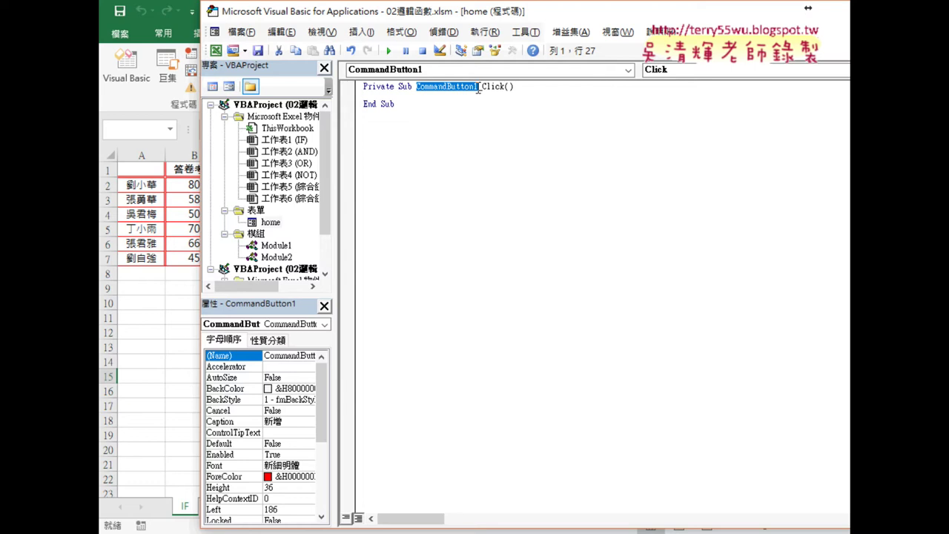
pyautogui.moveTo(483, 86); pyautogui.dragTo(506, 86)
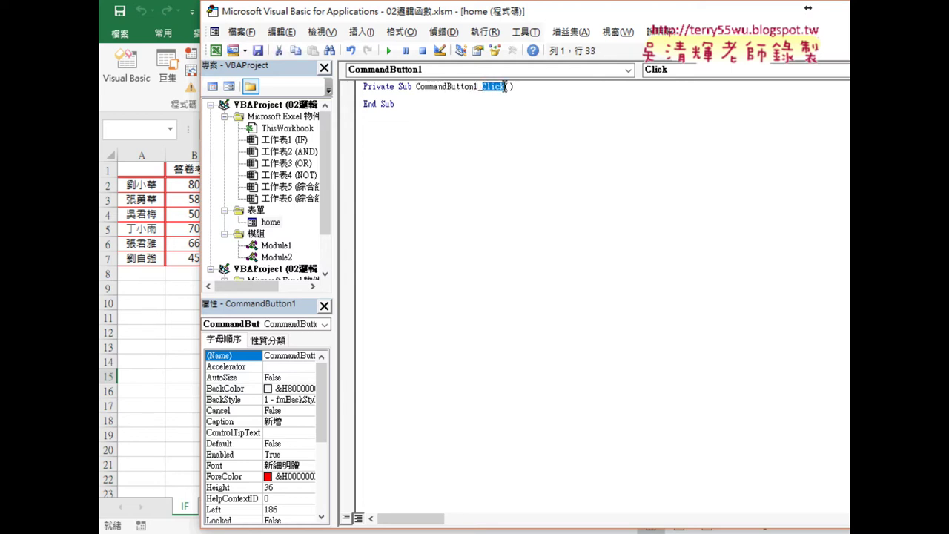
pyautogui.moveTo(416, 87); pyautogui.dragTo(478, 87)
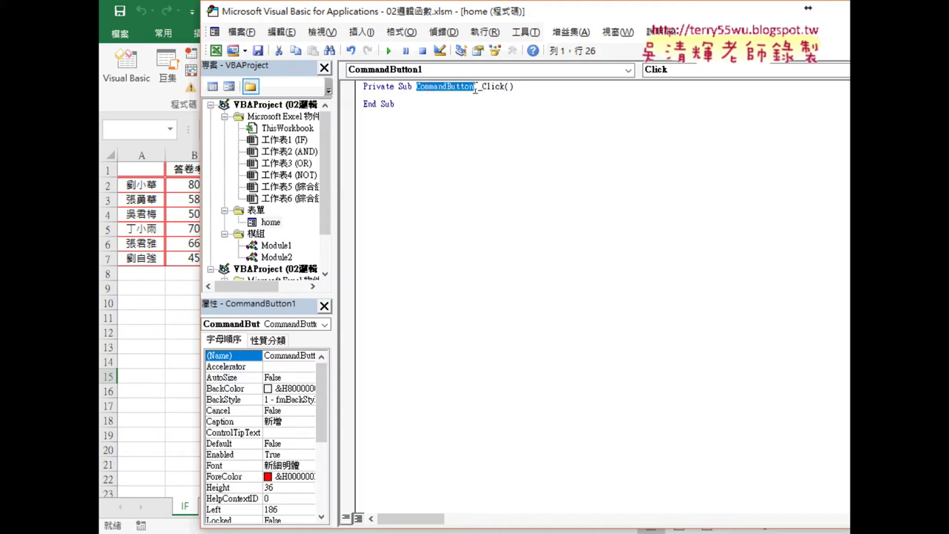
pyautogui.moveTo(482, 87); pyautogui.dragTo(505, 87)
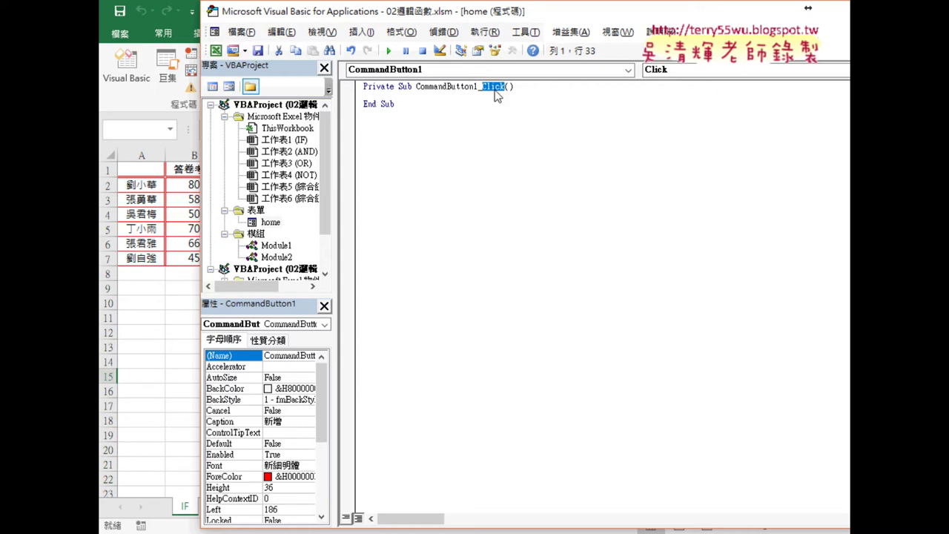
pyautogui.click(404, 97)
pyautogui.click(305, 485)
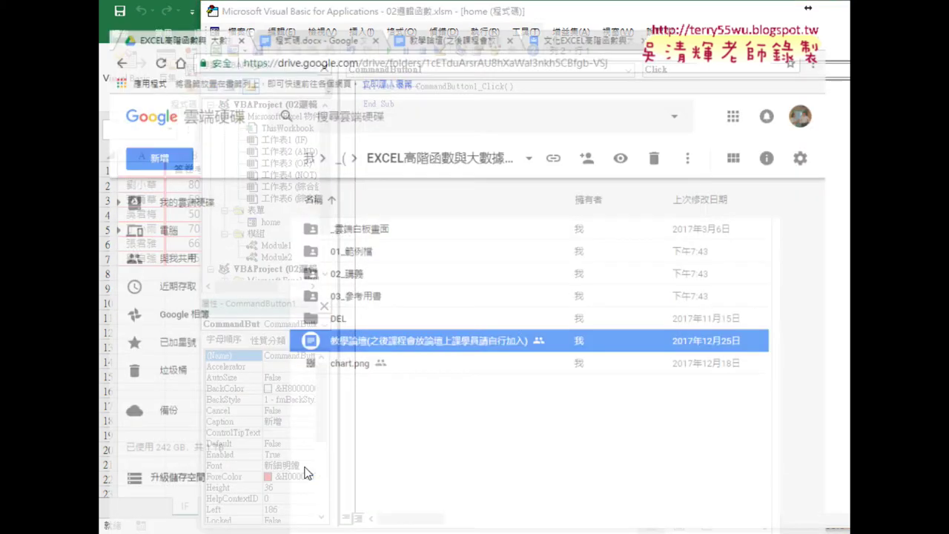
# In the 程式碼.docx notes, select the 貼到新增按鈕 code from '1.新增資料 to TextBox1.SetFocus.
pyautogui.click(315, 9)
pyautogui.scroll(-4, 322, 185)
pyautogui.scroll(-2, 323, 205)
pyautogui.scroll(-5, 324, 205)
pyautogui.scroll(2, 248, 205)
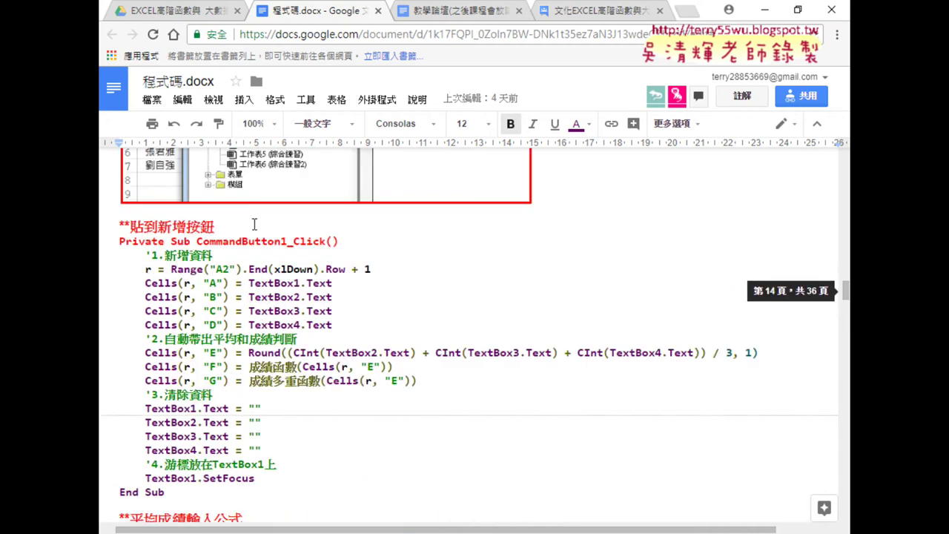
pyautogui.scroll(2, 244, 203)
pyautogui.scroll(-1, 196, 304)
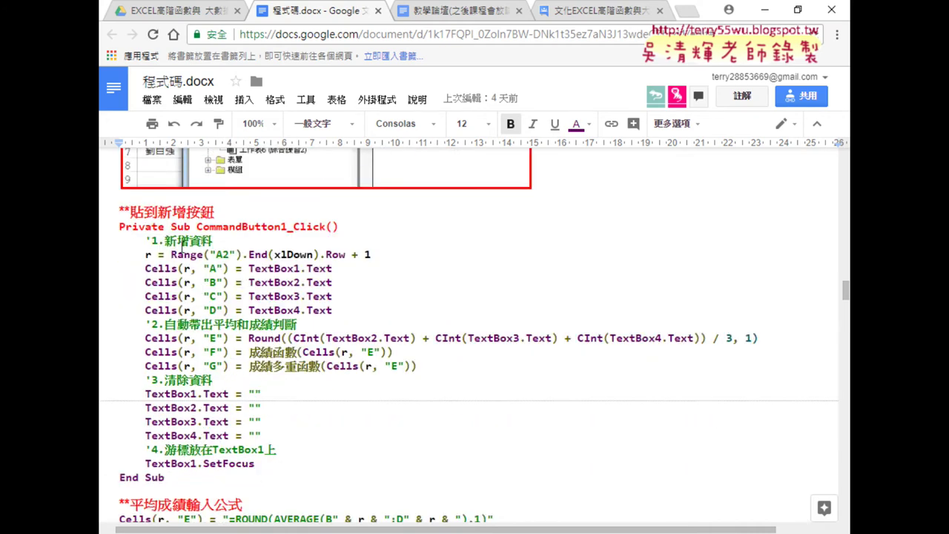
pyautogui.moveTo(119, 226); pyautogui.dragTo(330, 238)
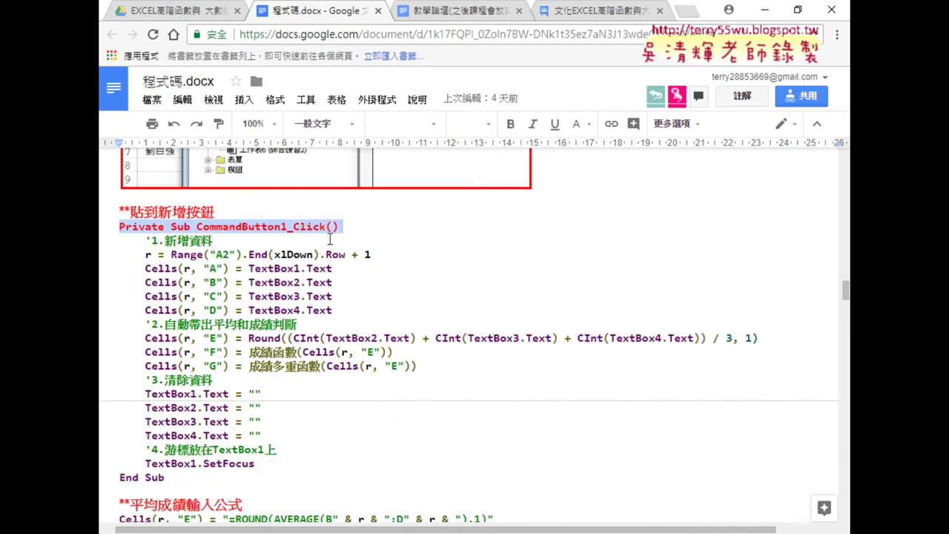
pyautogui.moveTo(165, 478); pyautogui.dragTo(120, 475)
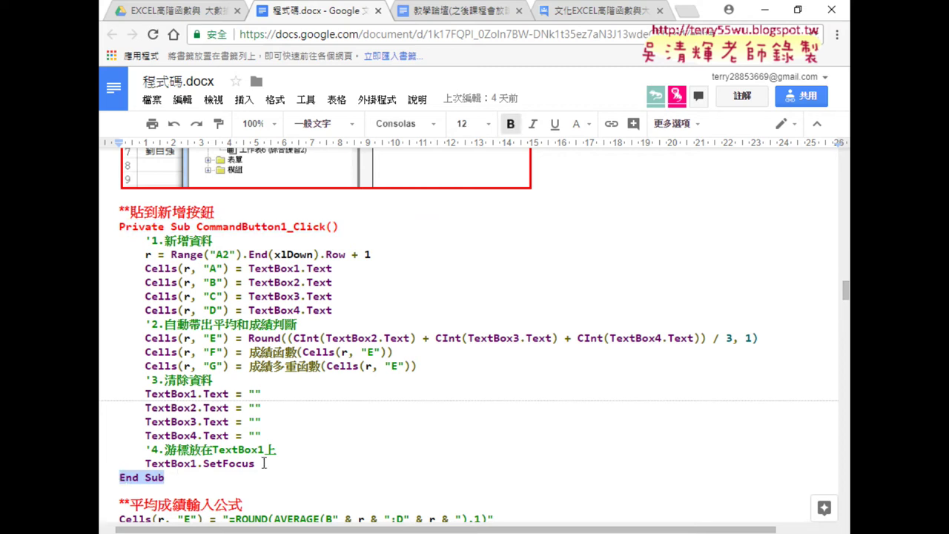
pyautogui.moveTo(254, 463); pyautogui.dragTo(114, 243)
pyautogui.hotkey('ctrl', 'c')
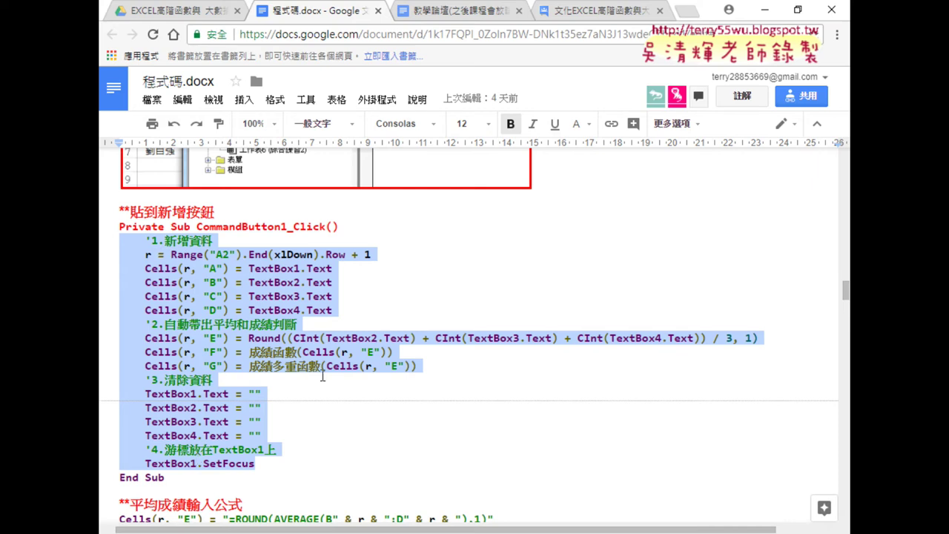
pyautogui.click(764, 10)
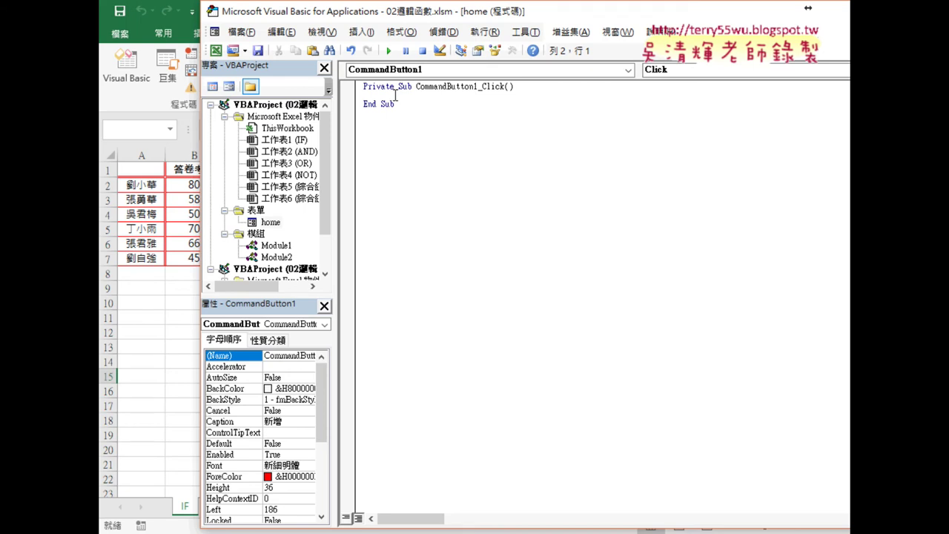
# Paste the copied code into CommandButton1_Click and enlarge the editor code font to 12.
pyautogui.hotkey('ctrl', 'v')
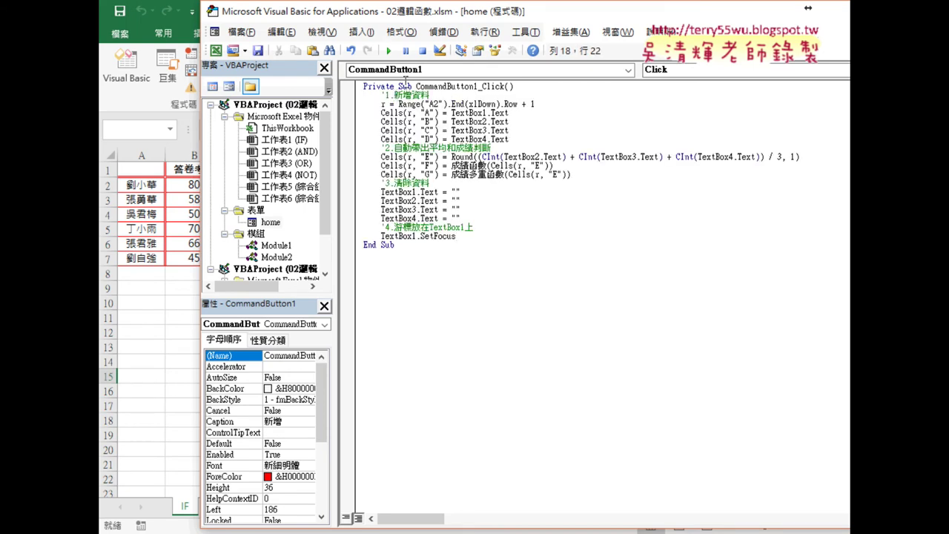
pyautogui.click(525, 32)
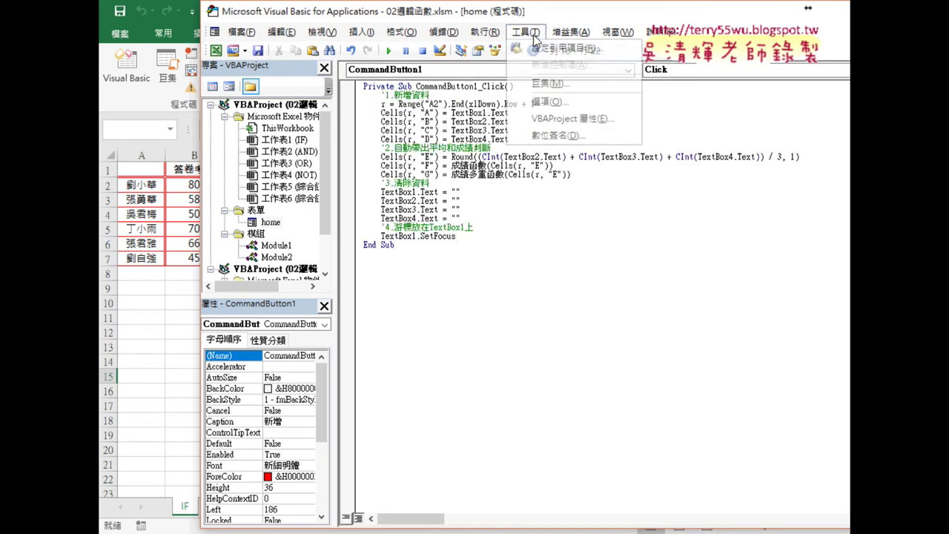
pyautogui.click(546, 102)
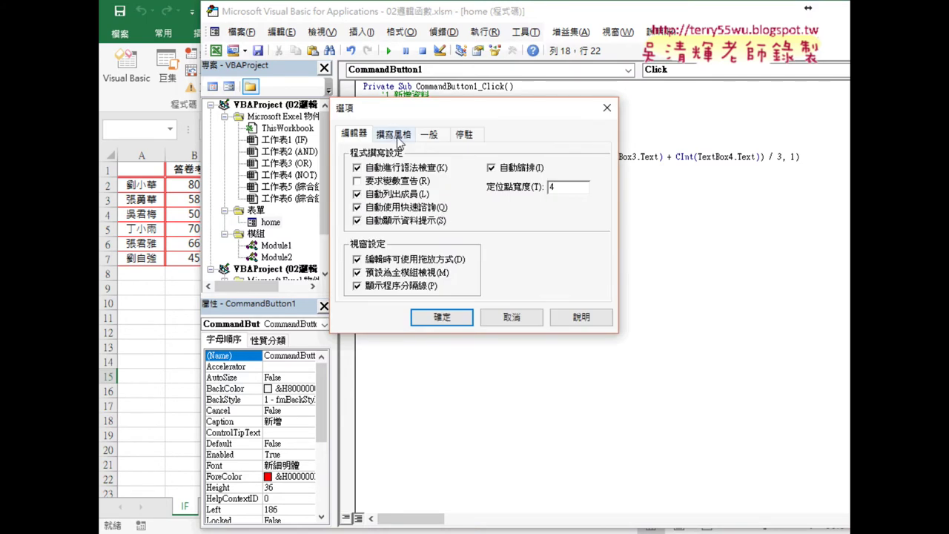
pyautogui.click(393, 134)
pyautogui.click(551, 200)
pyautogui.click(541, 246)
pyautogui.click(467, 317)
# Check the pasted lines from the 新增資料 comment to TextBox1.SetFocus, then narrow the side panes.
pyautogui.click(560, 339)
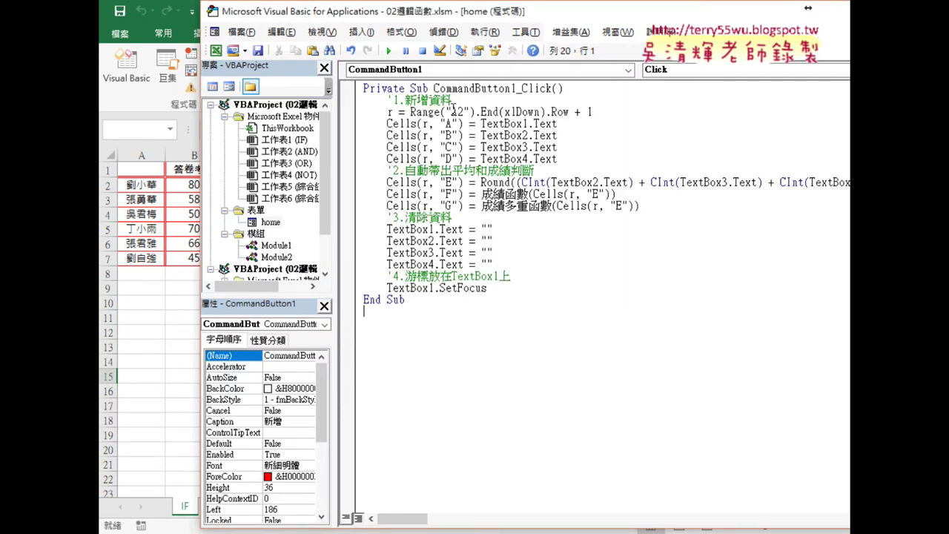
pyautogui.click(438, 99)
pyautogui.click(436, 287)
pyautogui.moveTo(338, 192); pyautogui.dragTo(293, 191)
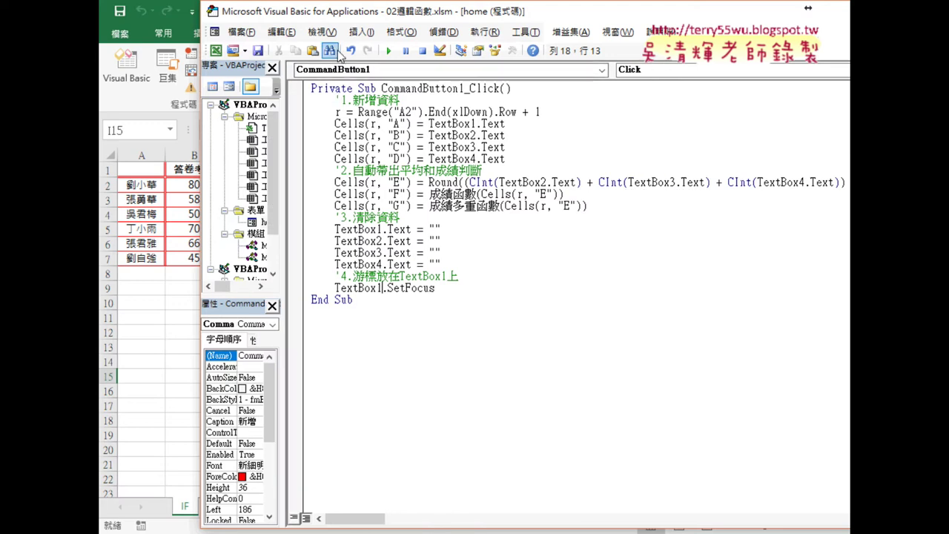
# Explain how r = Range("A2").End(xlDown).Row + 1 finds the next empty row, row 8.
pyautogui.moveTo(203, 191); pyautogui.dragTo(291, 191)
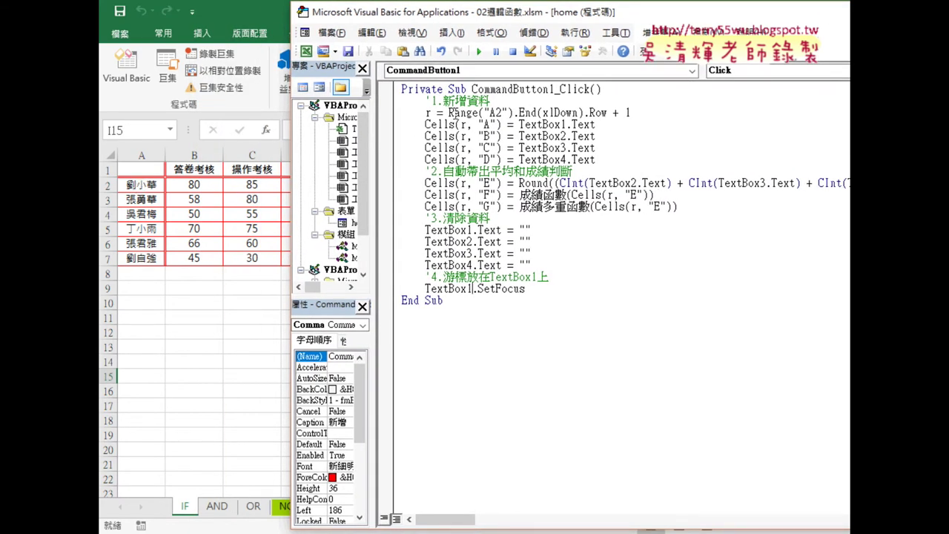
pyautogui.moveTo(449, 113); pyautogui.dragTo(515, 112)
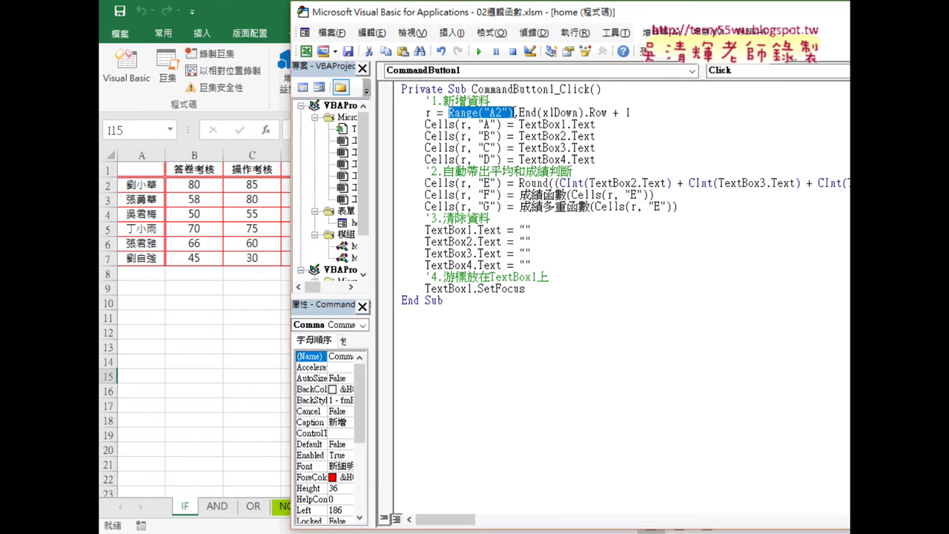
pyautogui.moveTo(514, 113); pyautogui.dragTo(608, 111)
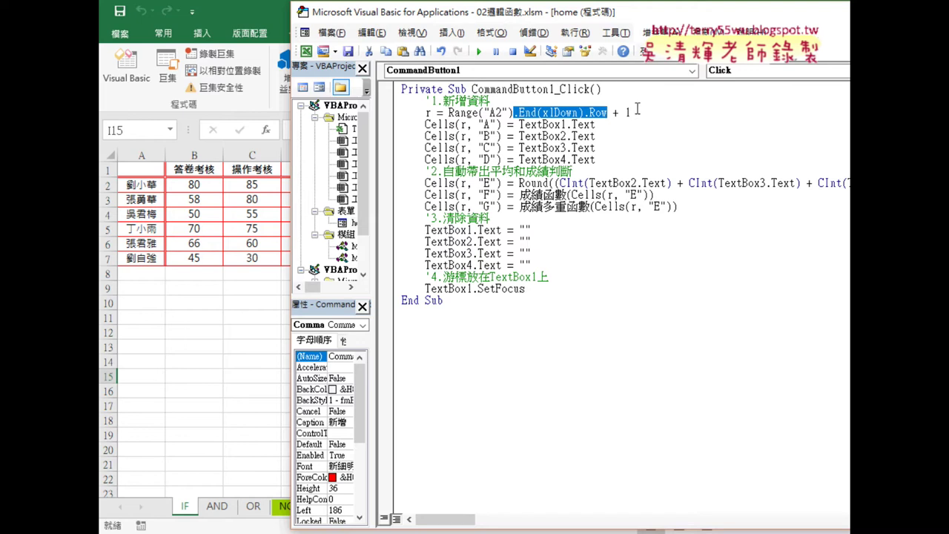
pyautogui.moveTo(612, 113); pyautogui.dragTo(630, 112)
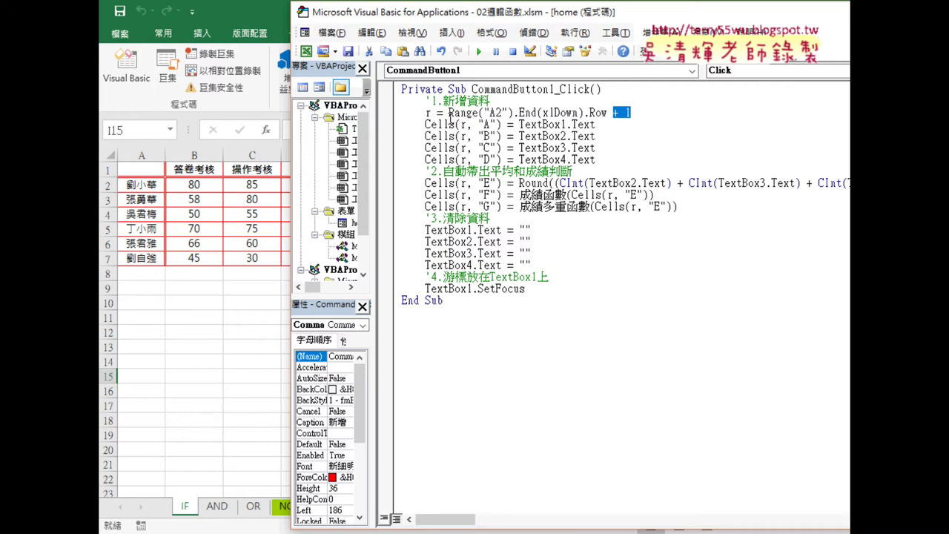
pyautogui.moveTo(449, 113); pyautogui.dragTo(632, 113)
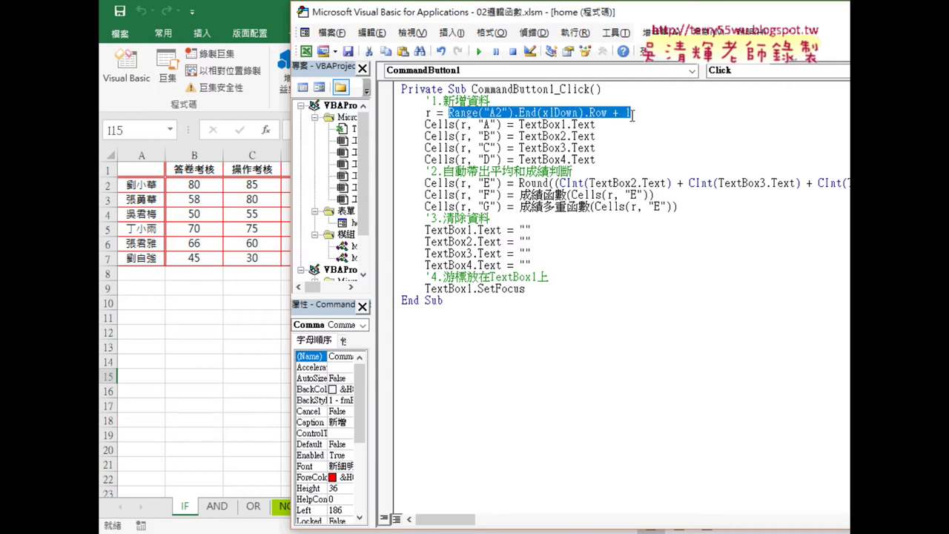
pyautogui.click(428, 113)
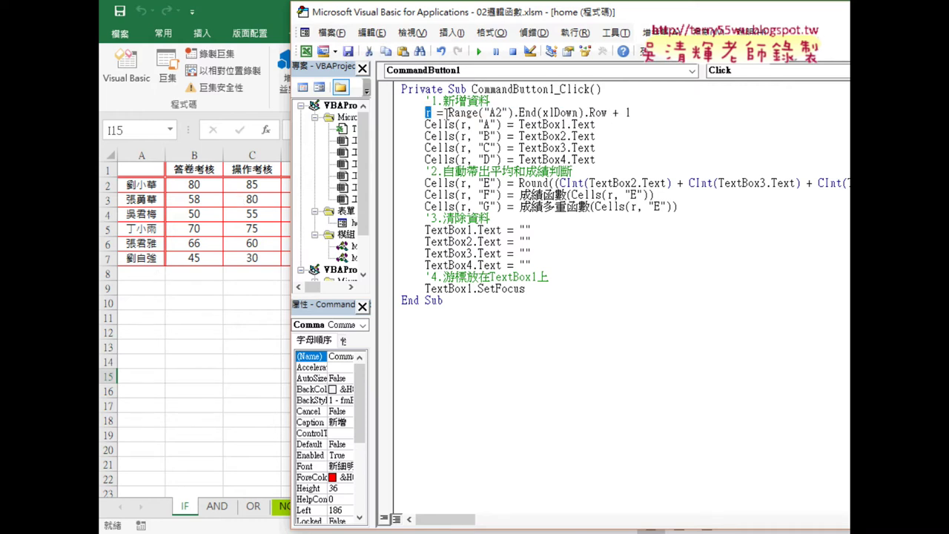
pyautogui.moveTo(449, 116); pyautogui.dragTo(632, 115)
pyautogui.moveTo(552, 88); pyautogui.dragTo(562, 101)
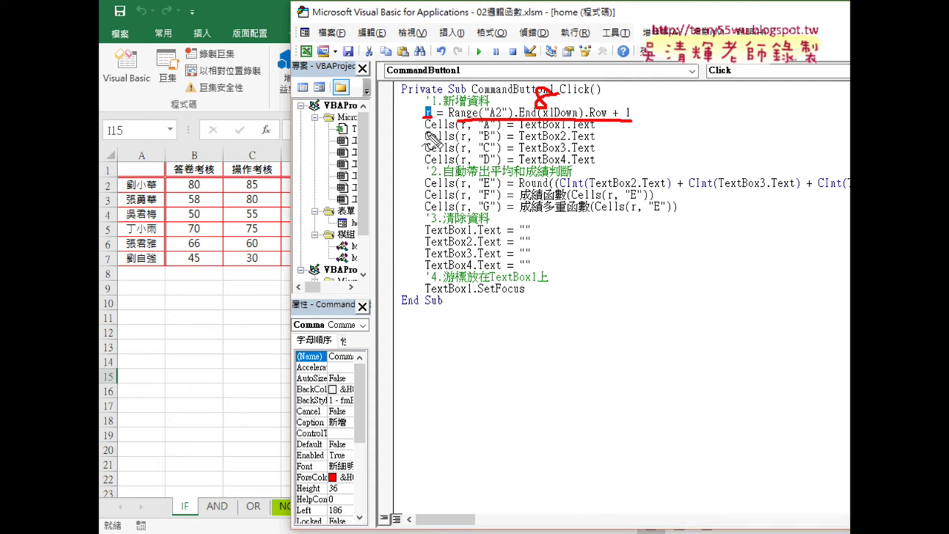
pyautogui.press('Escape')
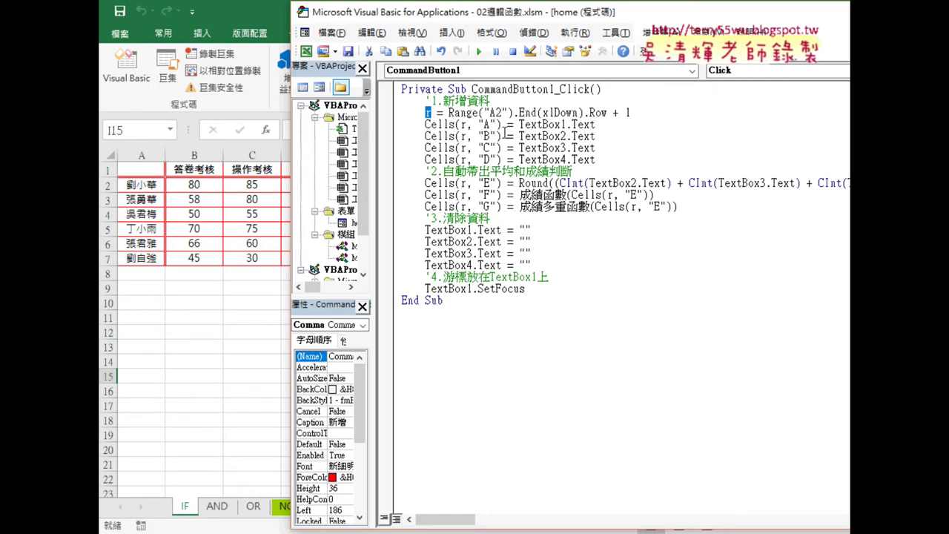
# Highlight TextBox1 on the column A line and open the home form's design view.
pyautogui.moveTo(518, 124); pyautogui.dragTo(567, 123)
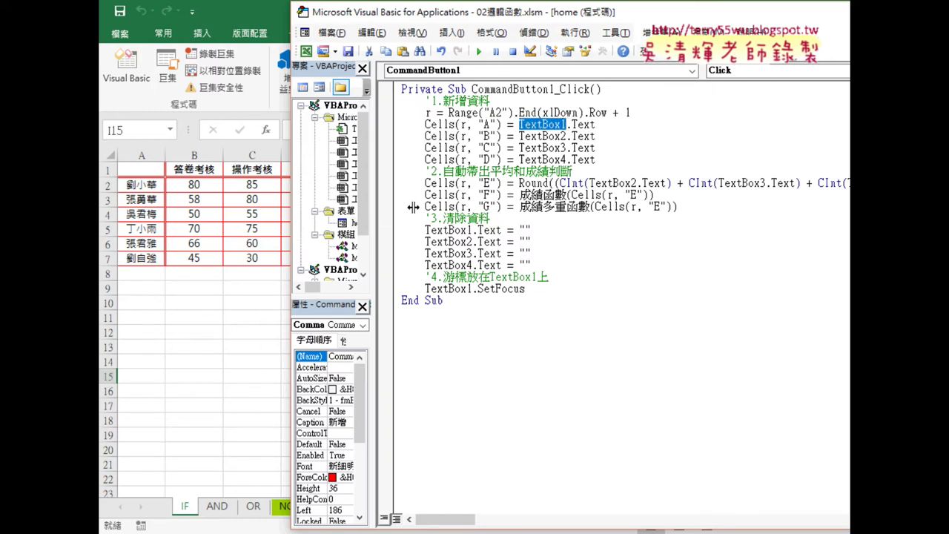
pyautogui.moveTo(413, 207); pyautogui.dragTo(415, 207)
pyautogui.doubleClick(365, 223)
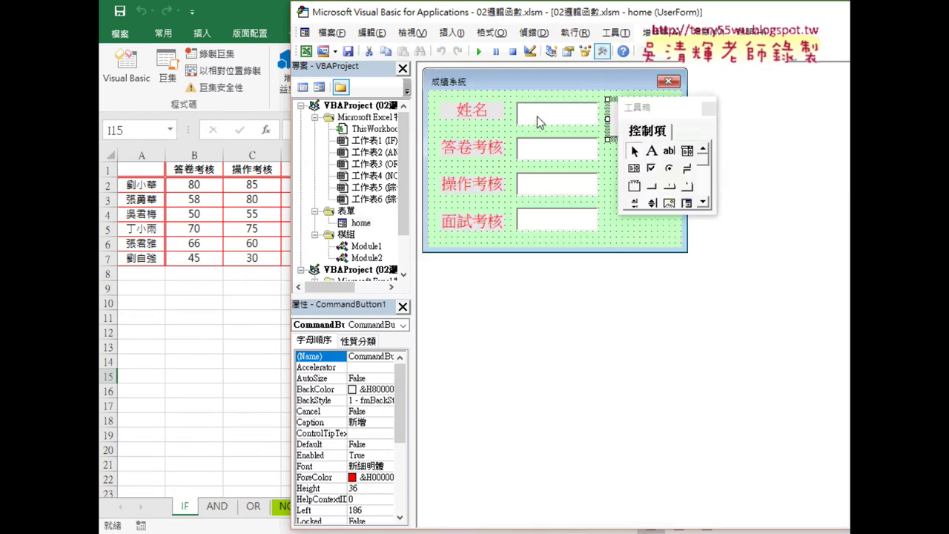
pyautogui.click(539, 122)
pyautogui.click(351, 357)
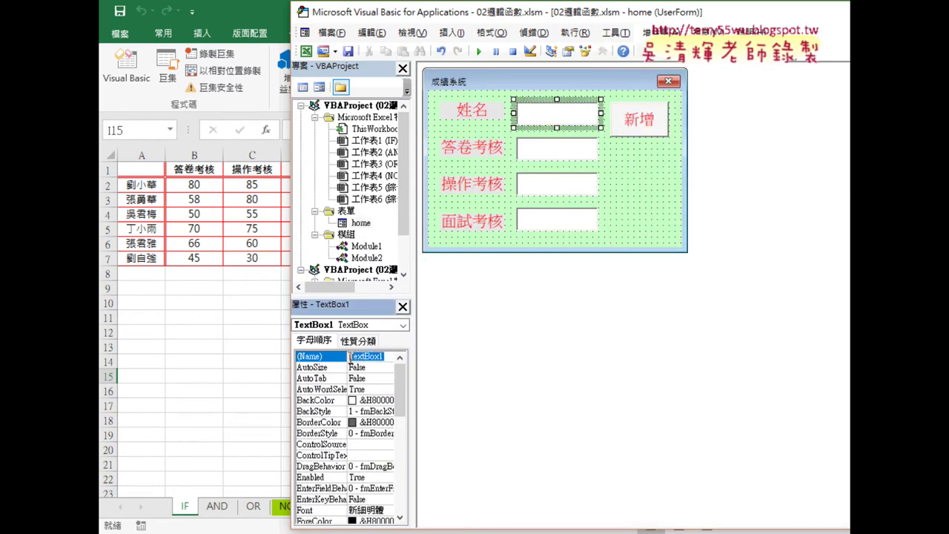
pyautogui.click(557, 152)
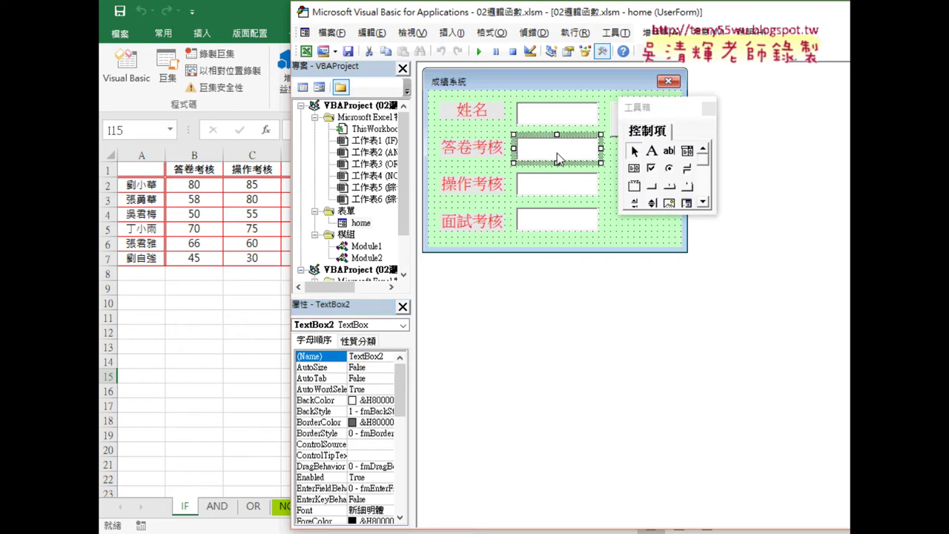
pyautogui.click(556, 188)
pyautogui.click(556, 225)
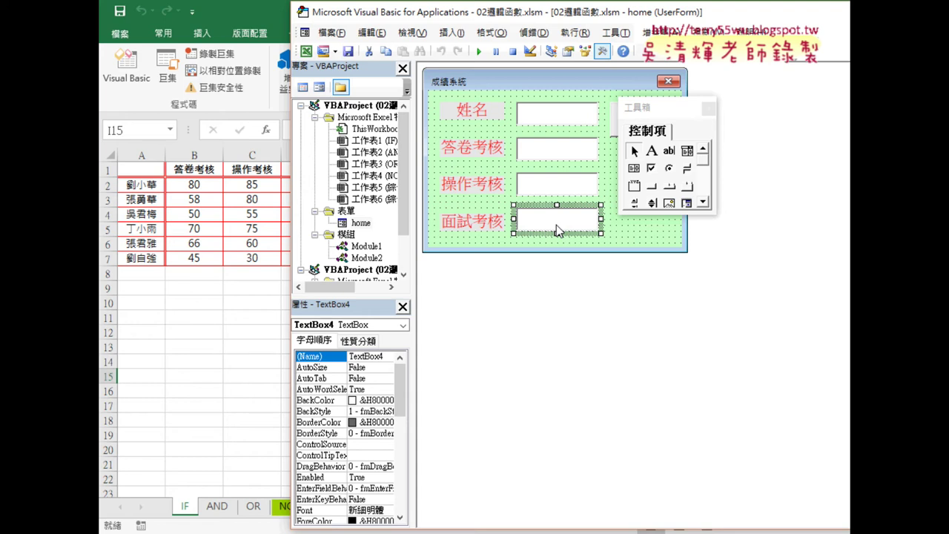
pyautogui.click(559, 120)
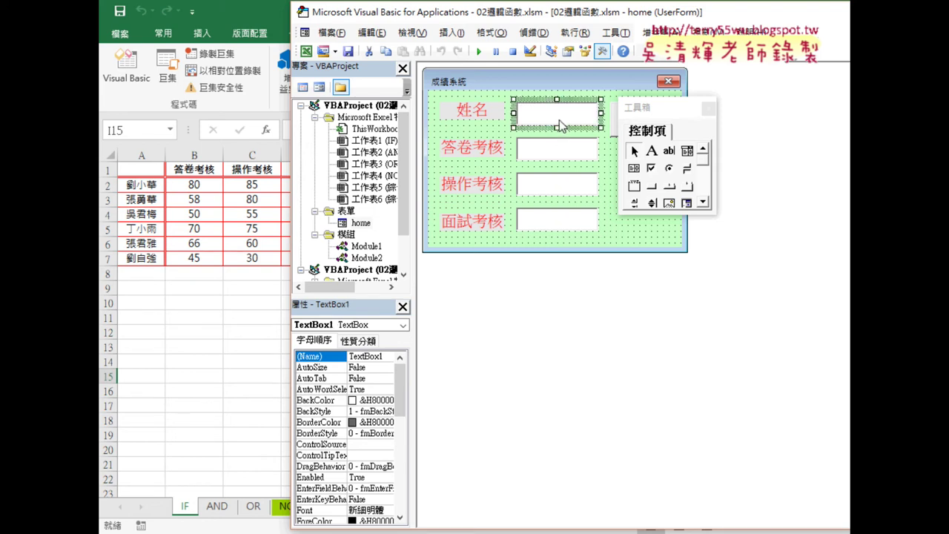
pyautogui.doubleClick(639, 120)
# Show that TextBox1.Text on the column A line fills the empty row 8 cells.
pyautogui.moveTo(635, 124); pyautogui.dragTo(560, 124)
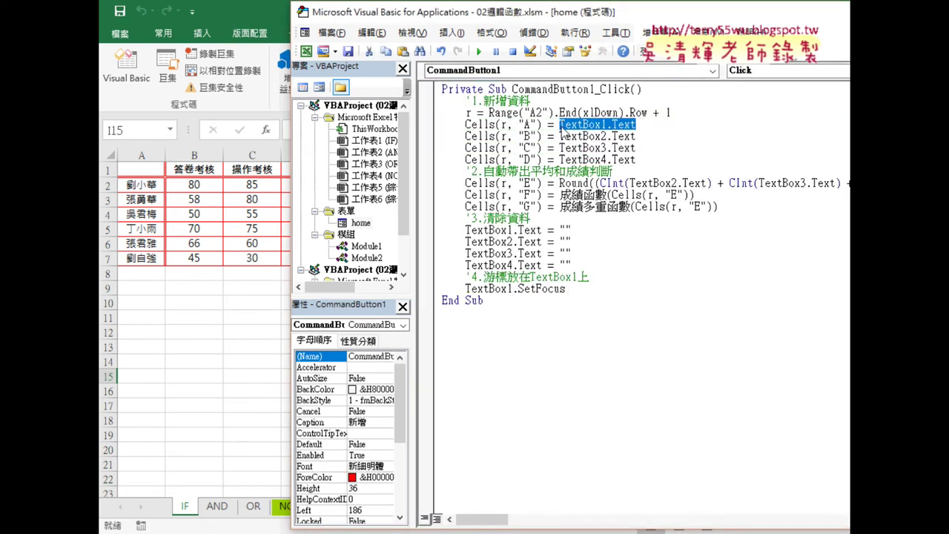
pyautogui.moveTo(561, 132)
pyautogui.mouseDown()
pyautogui.moveTo(635, 132)
pyautogui.moveTo(532, 127)
pyautogui.mouseUp()
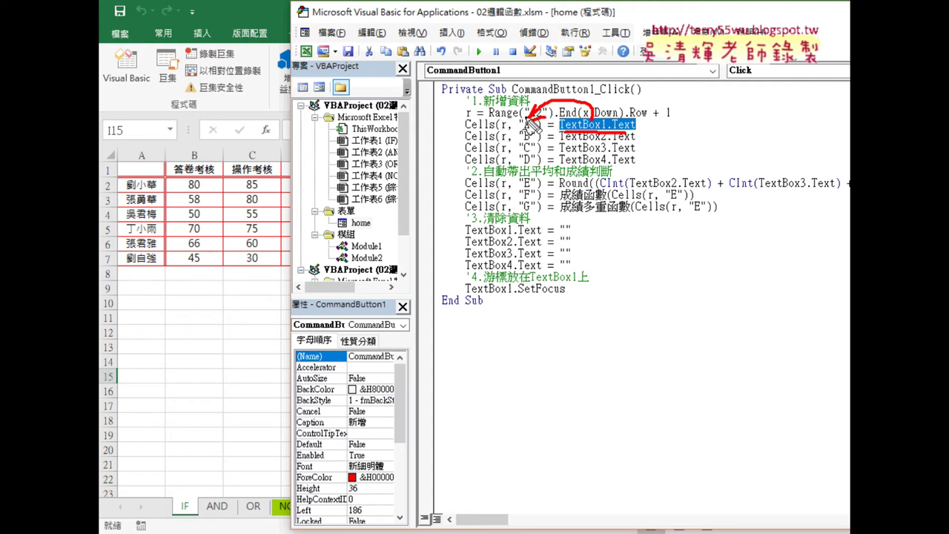
pyautogui.moveTo(114, 264)
pyautogui.mouseDown()
pyautogui.moveTo(117, 276)
pyautogui.moveTo(153, 267)
pyautogui.mouseUp()
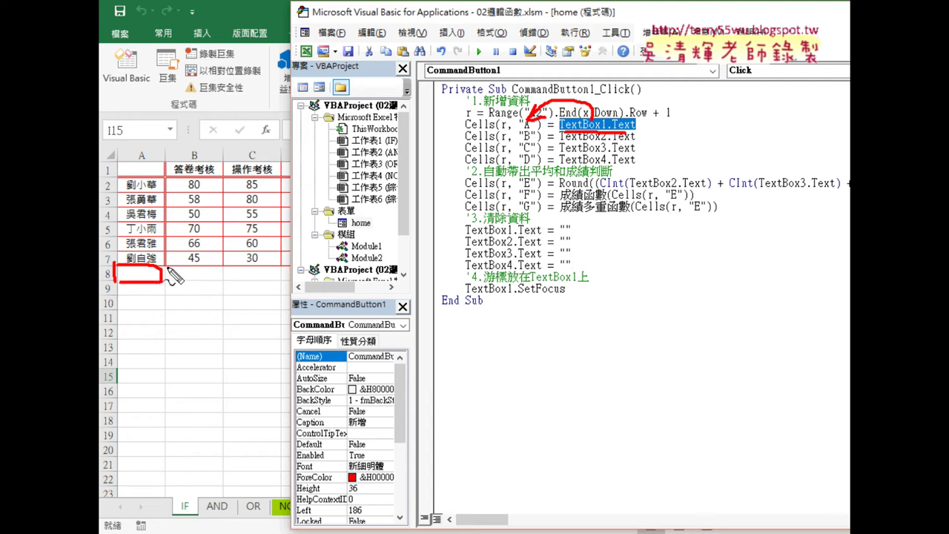
pyautogui.moveTo(169, 265); pyautogui.dragTo(275, 283)
# Underline the Round average, grade function calls, field-clearing lines and TextBox1.SetFocus.
pyautogui.moveTo(551, 192); pyautogui.dragTo(619, 192)
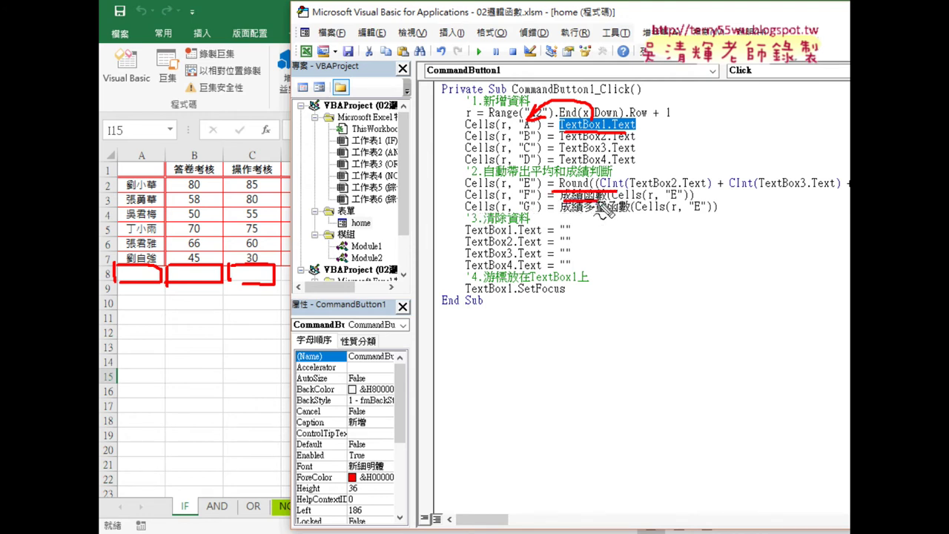
pyautogui.moveTo(635, 198); pyautogui.dragTo(689, 196)
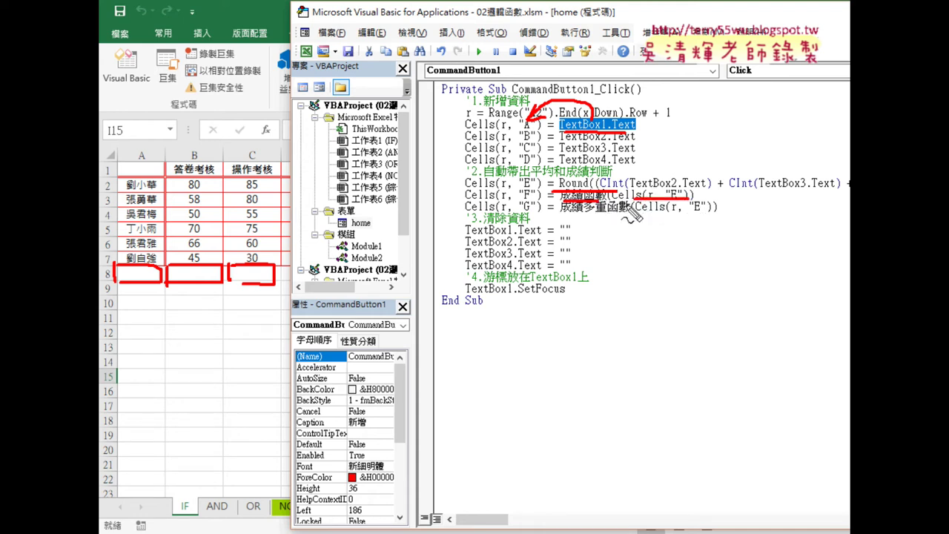
pyautogui.moveTo(578, 215); pyautogui.dragTo(596, 214)
pyautogui.moveTo(564, 271); pyautogui.dragTo(481, 271)
pyautogui.moveTo(565, 294); pyautogui.dragTo(478, 296)
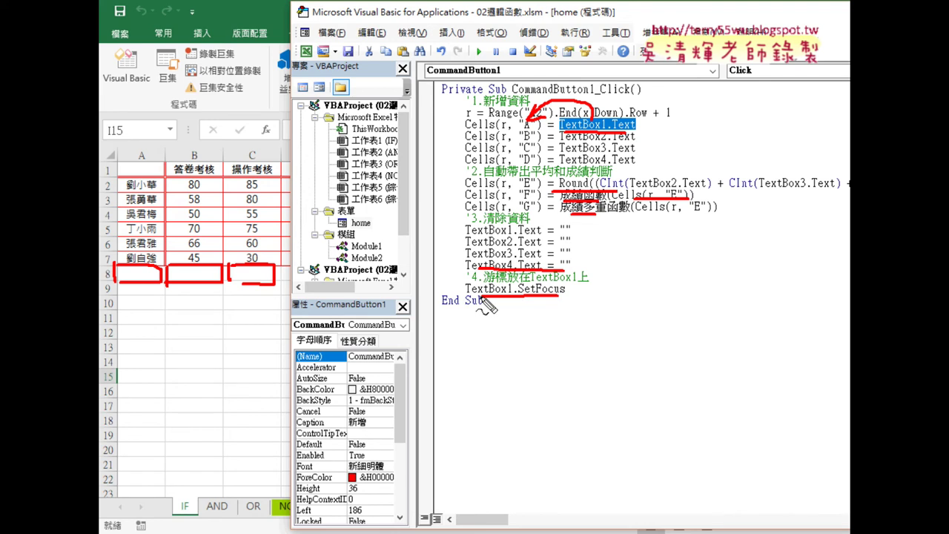
pyautogui.press('Escape')
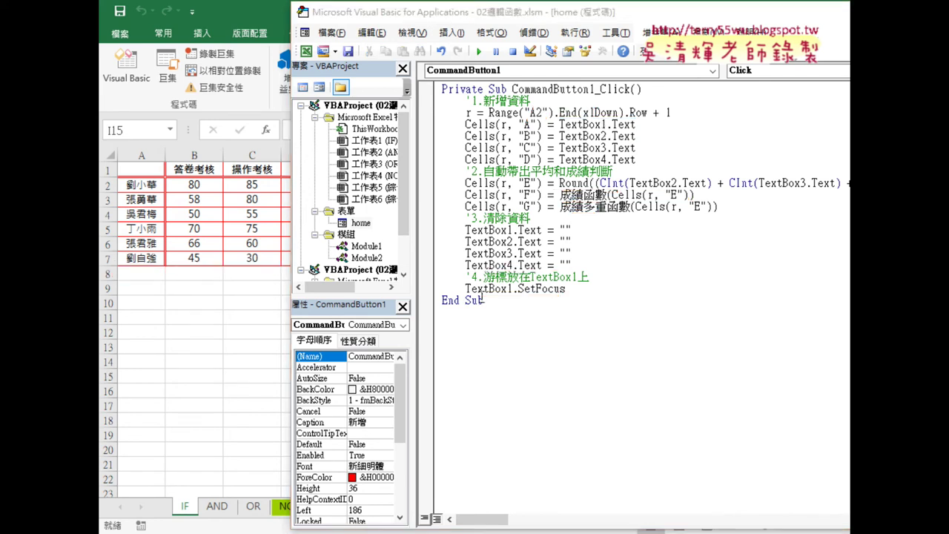
# Run the 成績系統 form and add AAA with scores 85, 96, 85 as a new row.
pyautogui.click(478, 51)
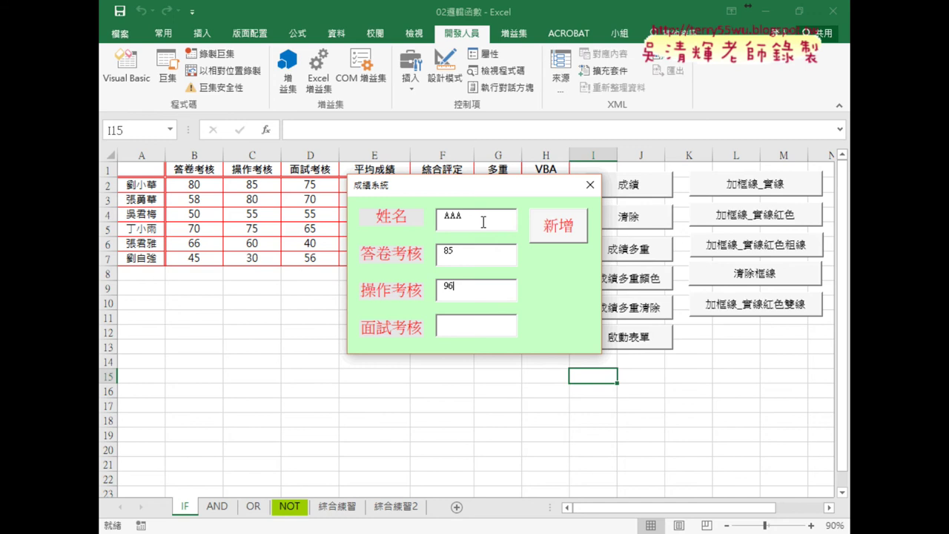
pyautogui.write('85')
pyautogui.press('Tab')
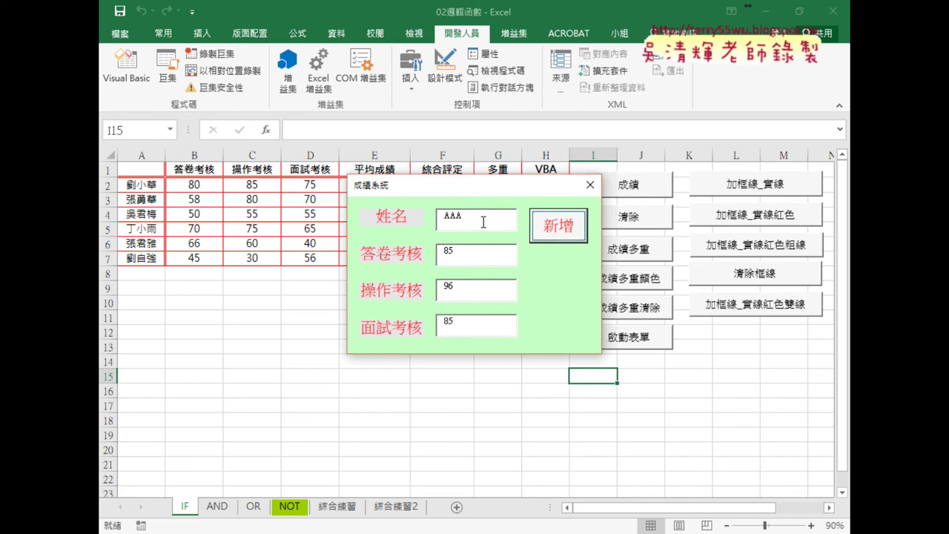
pyautogui.moveTo(539, 181)
pyautogui.mouseDown()
pyautogui.moveTo(673, 272)
pyautogui.moveTo(643, 296)
pyautogui.mouseUp()
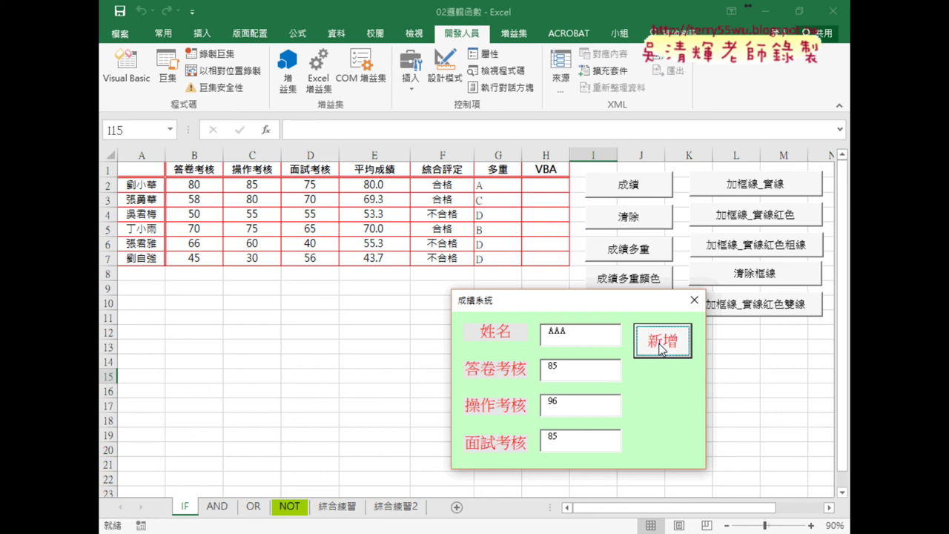
pyautogui.click(661, 345)
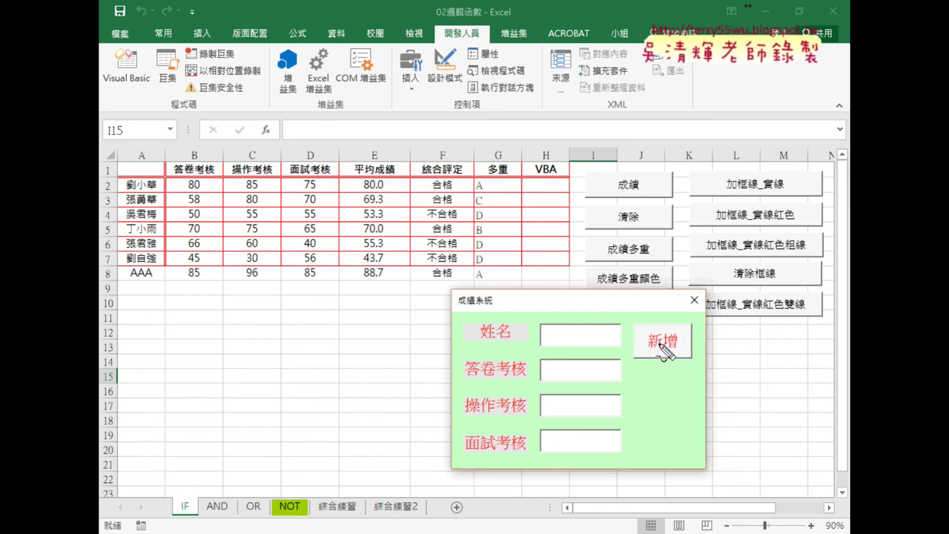
# Point out row 8's average 88.7, 合格 and grade A, plus the cleared form fields.
pyautogui.moveTo(115, 261); pyautogui.dragTo(121, 289)
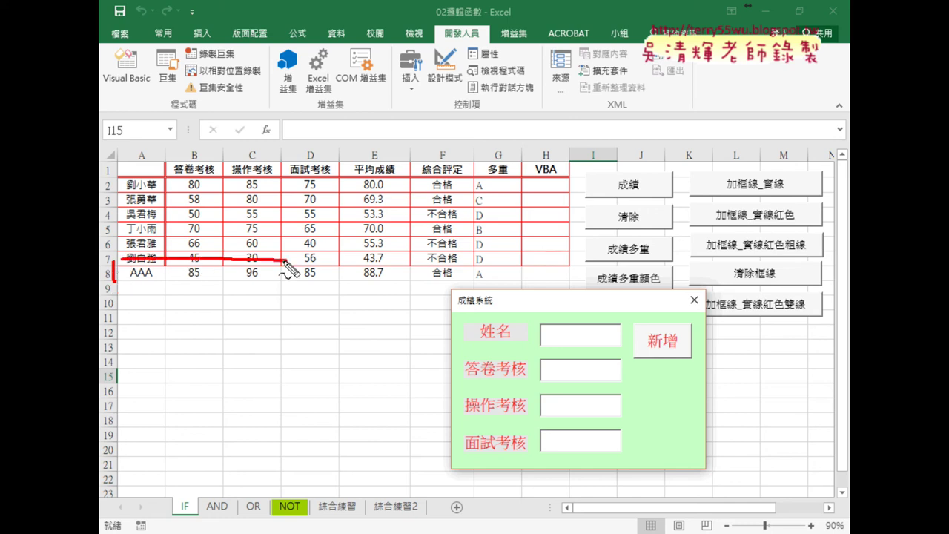
pyautogui.moveTo(387, 269); pyautogui.dragTo(371, 285)
pyautogui.moveTo(456, 266)
pyautogui.mouseDown()
pyautogui.moveTo(449, 281)
pyautogui.moveTo(479, 276)
pyautogui.mouseUp()
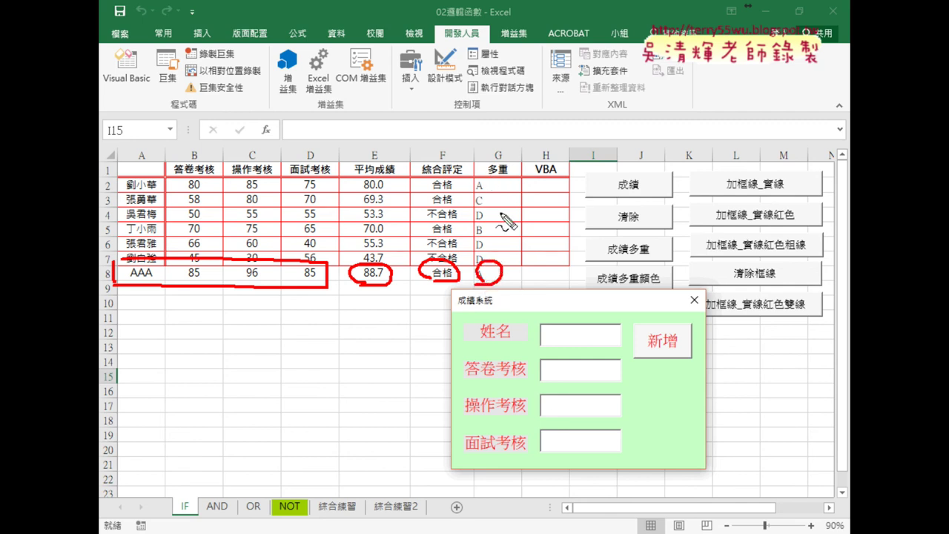
pyautogui.moveTo(538, 326); pyautogui.dragTo(534, 463)
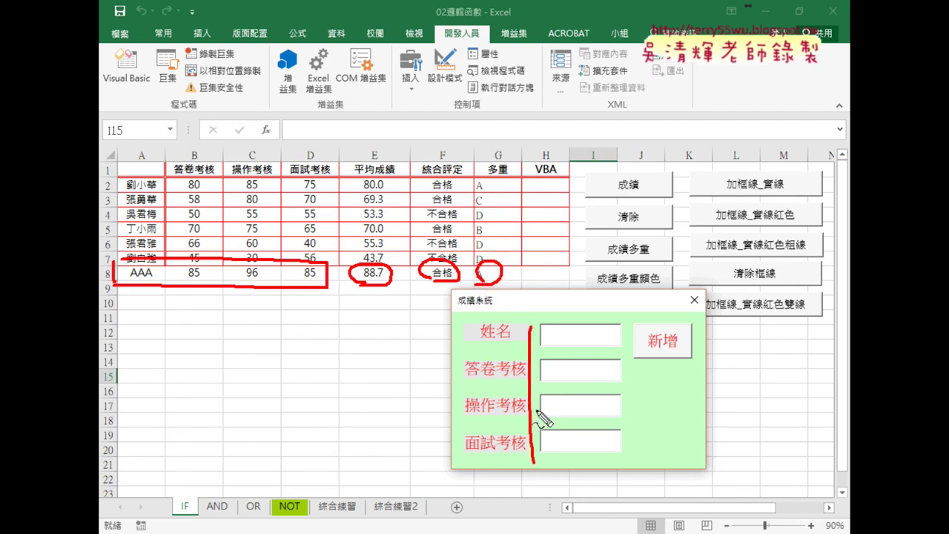
pyautogui.moveTo(538, 326)
pyautogui.mouseDown()
pyautogui.moveTo(613, 445)
pyautogui.moveTo(532, 454)
pyautogui.mouseUp()
pyautogui.moveTo(547, 327); pyautogui.dragTo(550, 343)
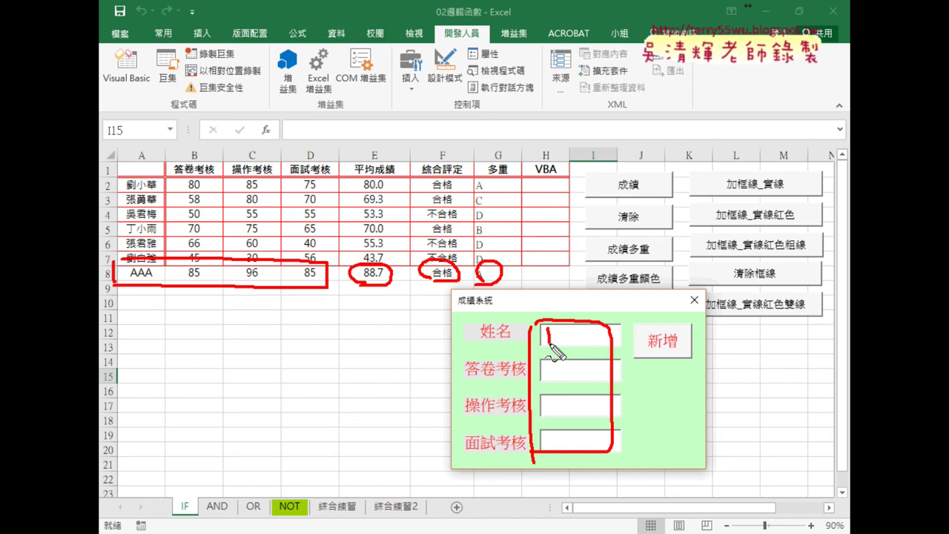
pyautogui.press('Escape')
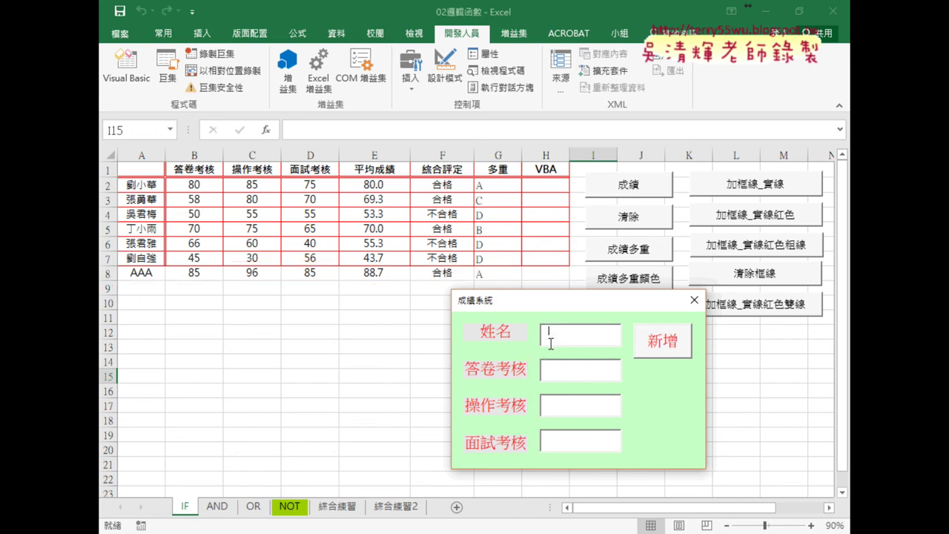
# Close the running form and select the next-row expression, variable r and TextBox1.Text in the 新增 code.
pyautogui.click(694, 299)
pyautogui.doubleClick(629, 120)
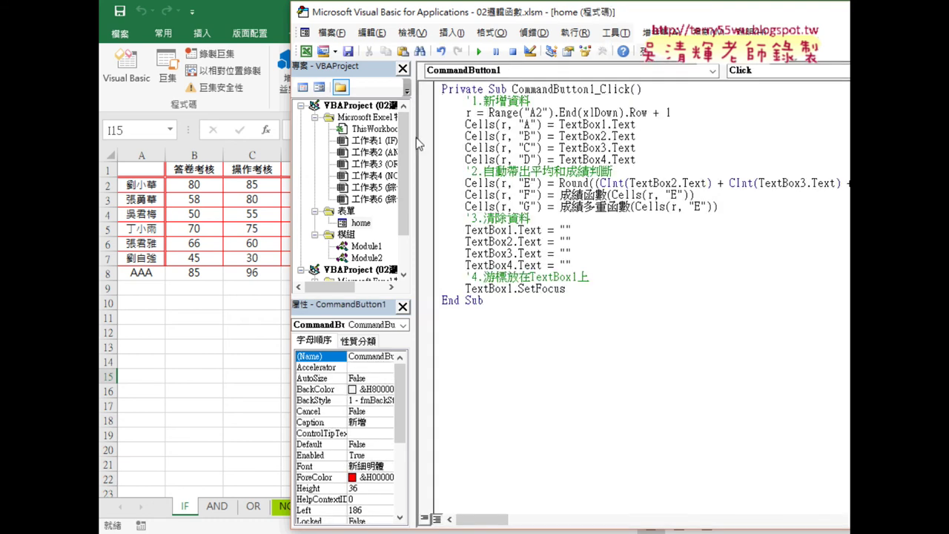
pyautogui.moveTo(413, 141); pyautogui.dragTo(370, 139)
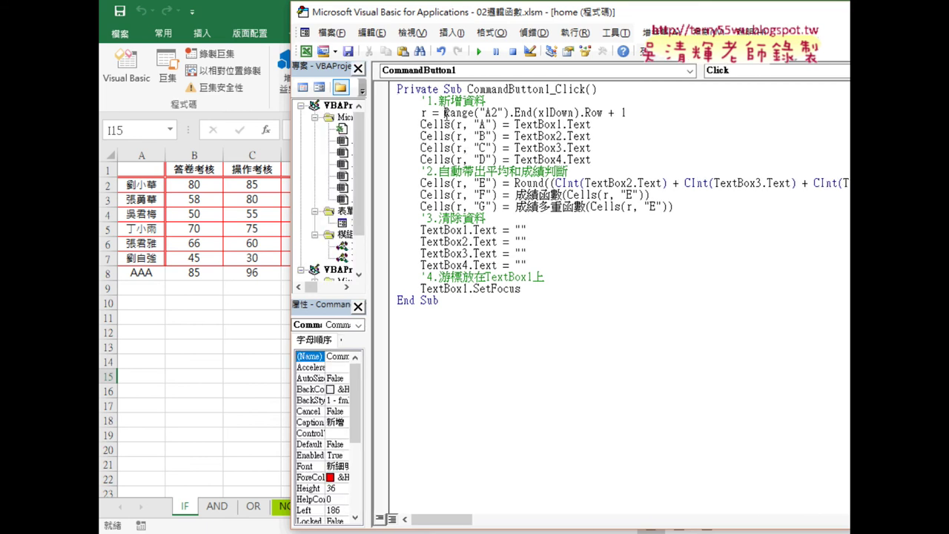
pyautogui.moveTo(444, 112); pyautogui.dragTo(627, 114)
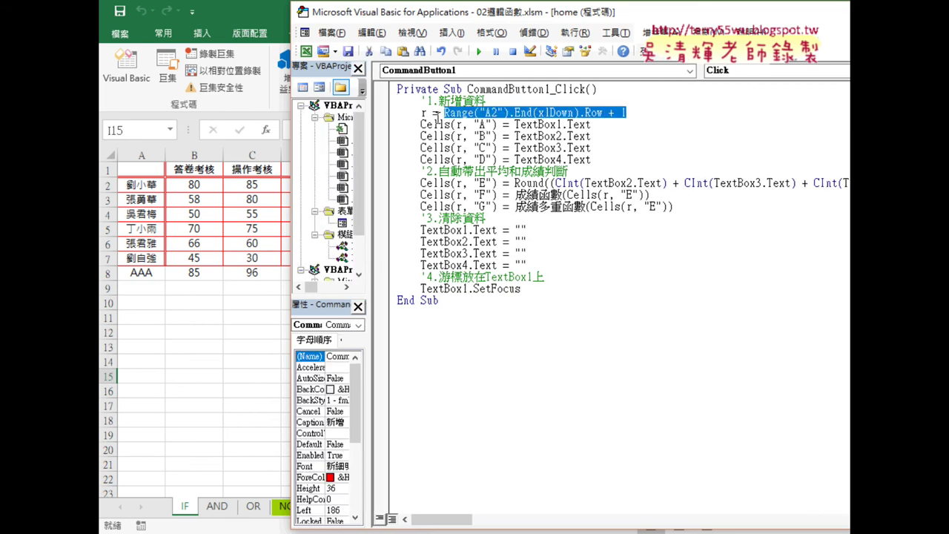
pyautogui.doubleClick(425, 113)
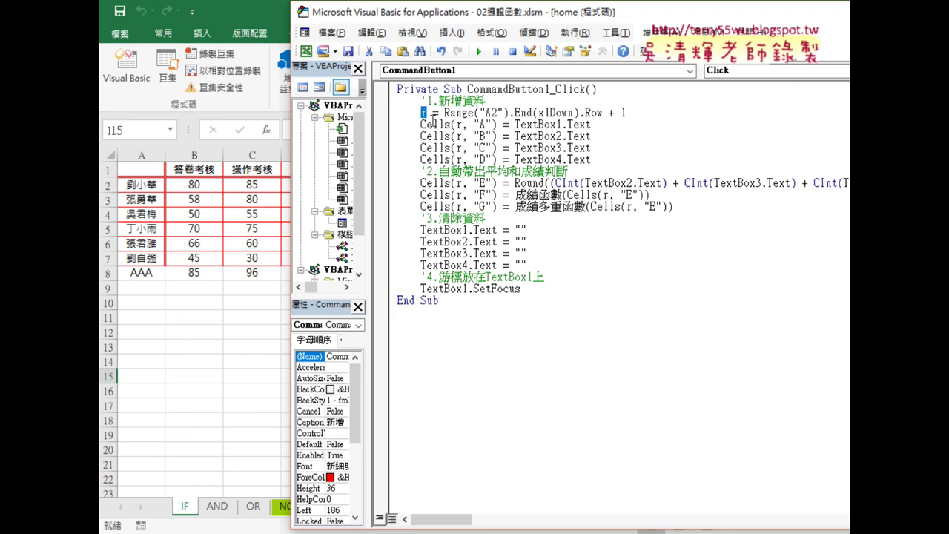
pyautogui.moveTo(515, 124); pyautogui.dragTo(593, 125)
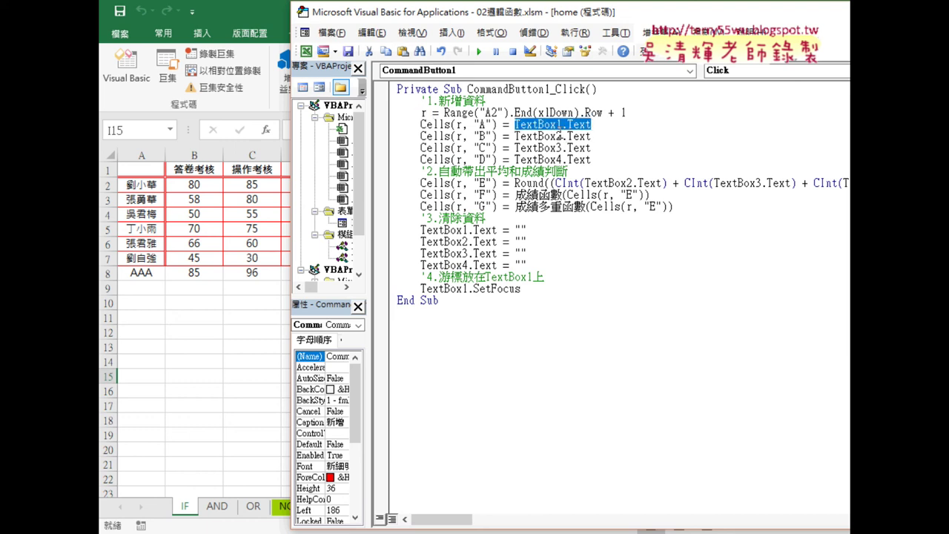
# Open the 成績系統 form design view and select each of its four text boxes.
pyautogui.doubleClick(346, 225)
pyautogui.click(531, 127)
pyautogui.click(523, 147)
pyautogui.click(513, 184)
pyautogui.click(513, 216)
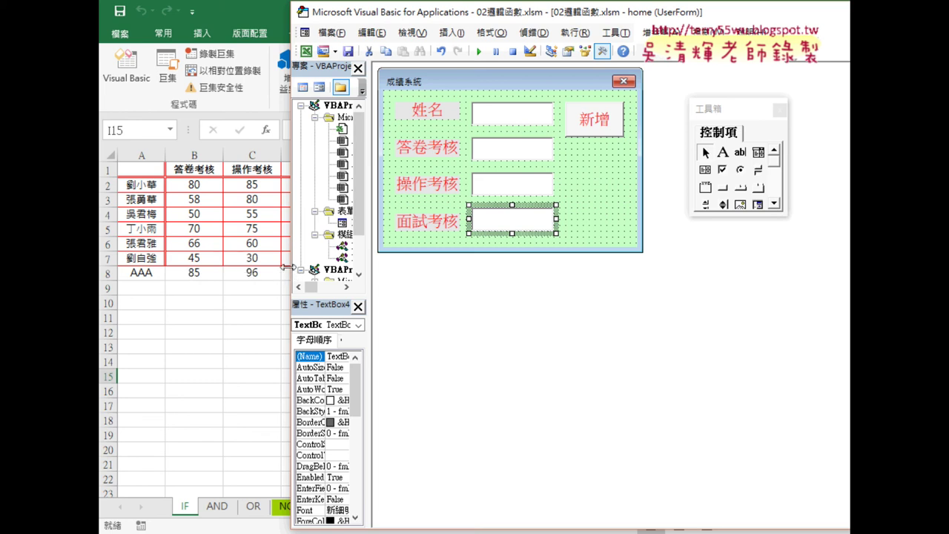
# Open the 新增 button's code and select TextBox1.Text and TextBox2.Text on the column A and B lines.
pyautogui.moveTo(286, 267); pyautogui.dragTo(337, 268)
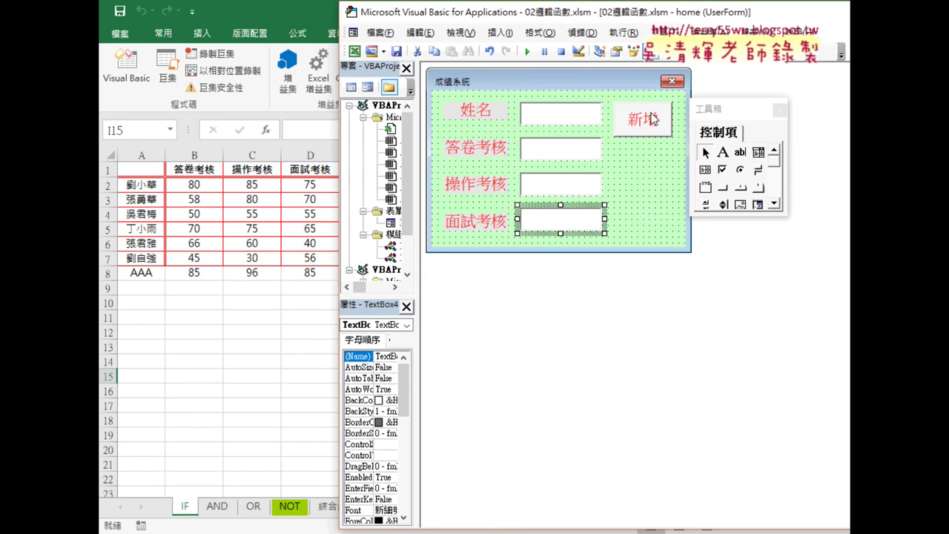
pyautogui.doubleClick(642, 119)
pyautogui.moveTo(639, 125); pyautogui.dragTo(563, 124)
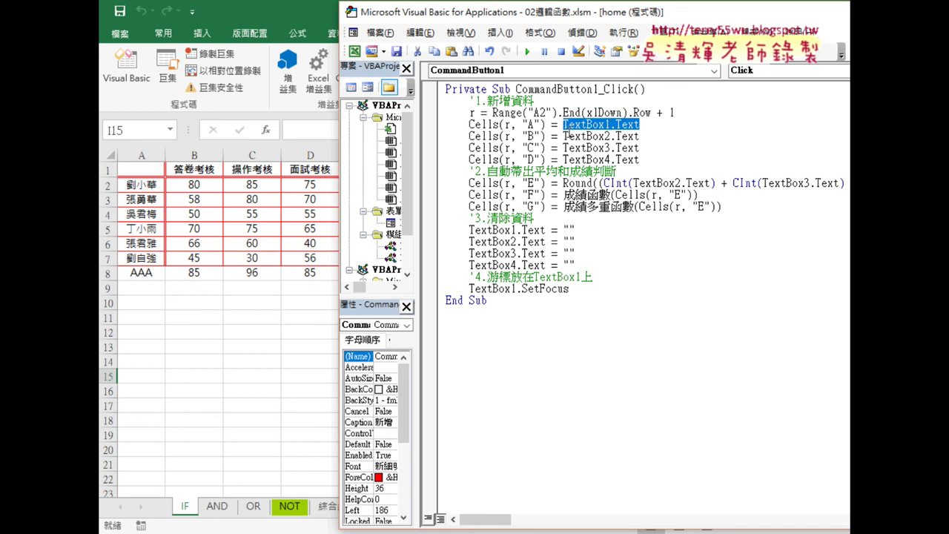
pyautogui.moveTo(642, 137); pyautogui.dragTo(566, 136)
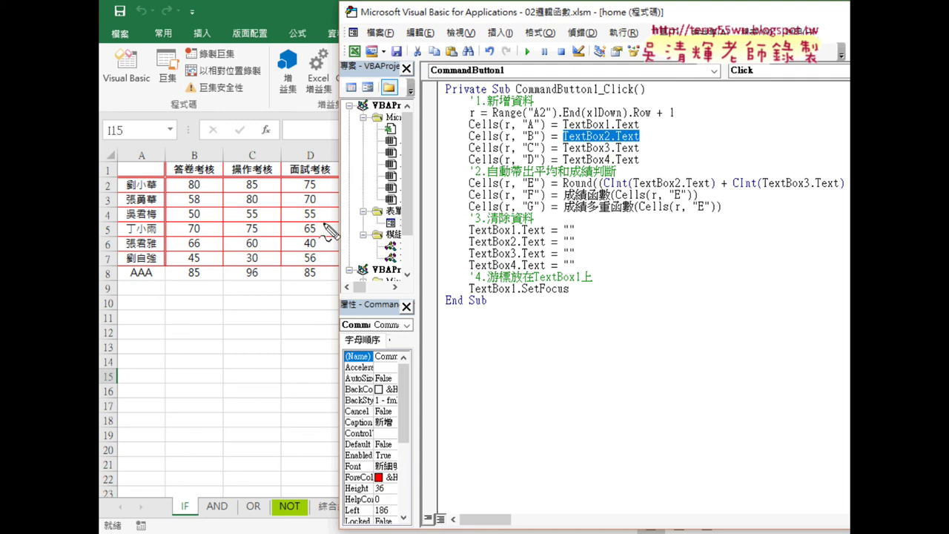
# Annotate how TextBox1.Text becomes AAA in A8 and TextBox2–4 fill columns B–D.
pyautogui.moveTo(597, 128); pyautogui.dragTo(527, 109)
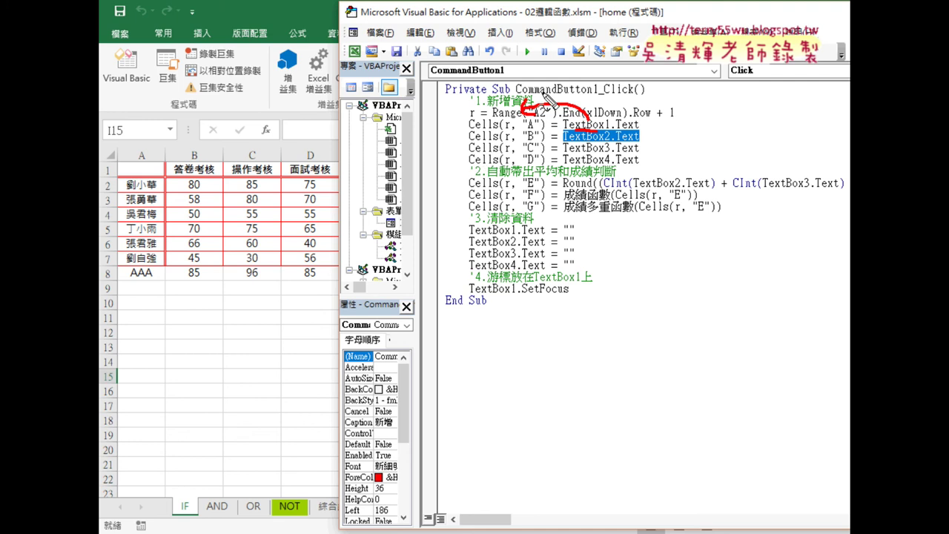
pyautogui.moveTo(125, 279); pyautogui.dragTo(161, 289)
pyautogui.moveTo(524, 138)
pyautogui.mouseDown()
pyautogui.moveTo(533, 138)
pyautogui.moveTo(537, 161)
pyautogui.mouseUp()
pyautogui.moveTo(639, 166); pyautogui.dragTo(563, 166)
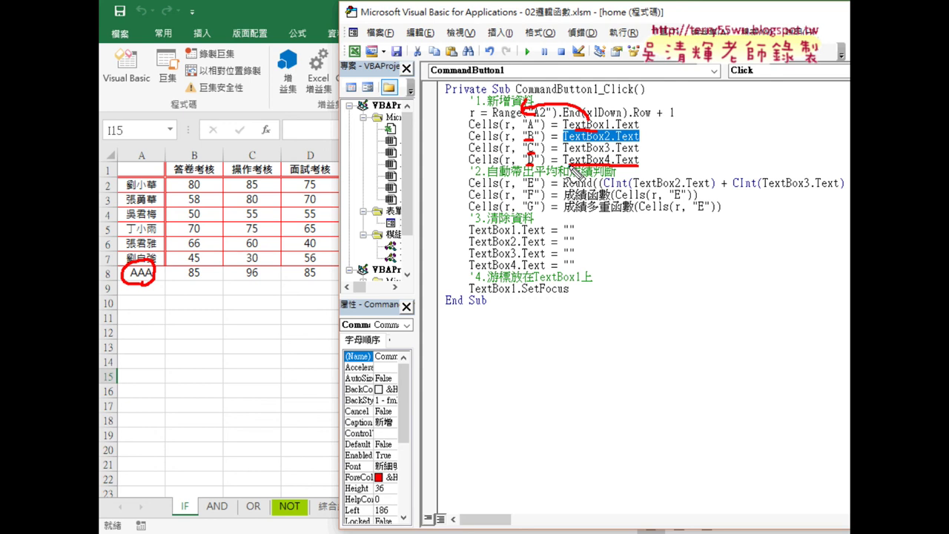
pyautogui.press('Escape')
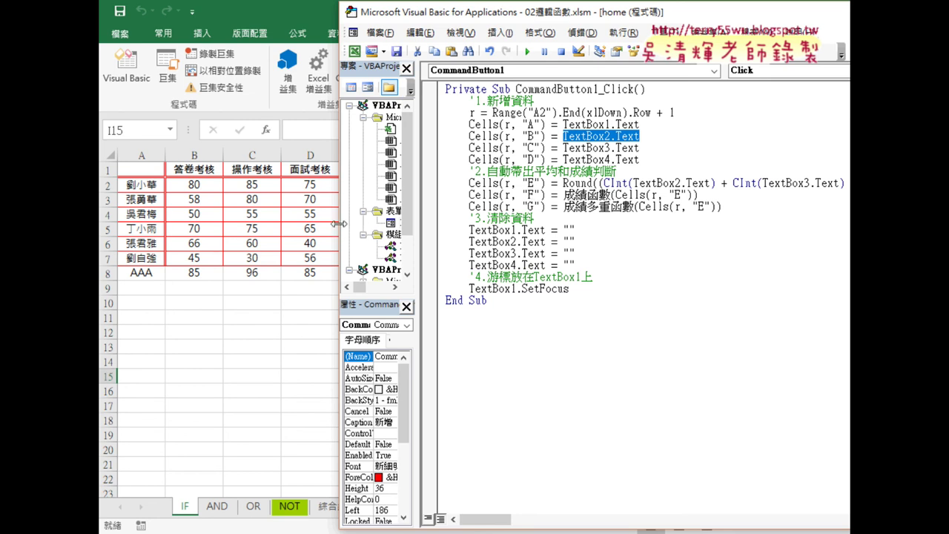
pyautogui.moveTo(340, 230); pyautogui.dragTo(421, 230)
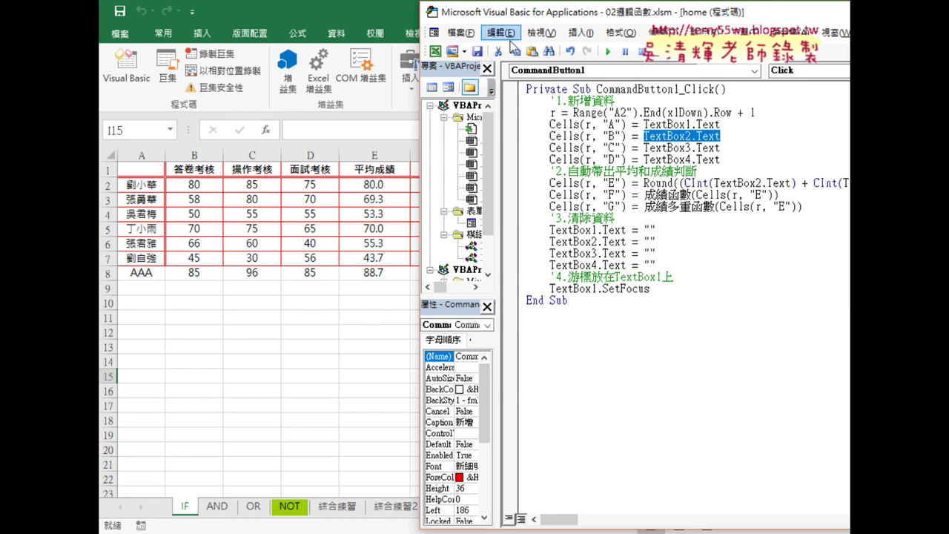
pyautogui.moveTo(517, 21); pyautogui.dragTo(294, 18)
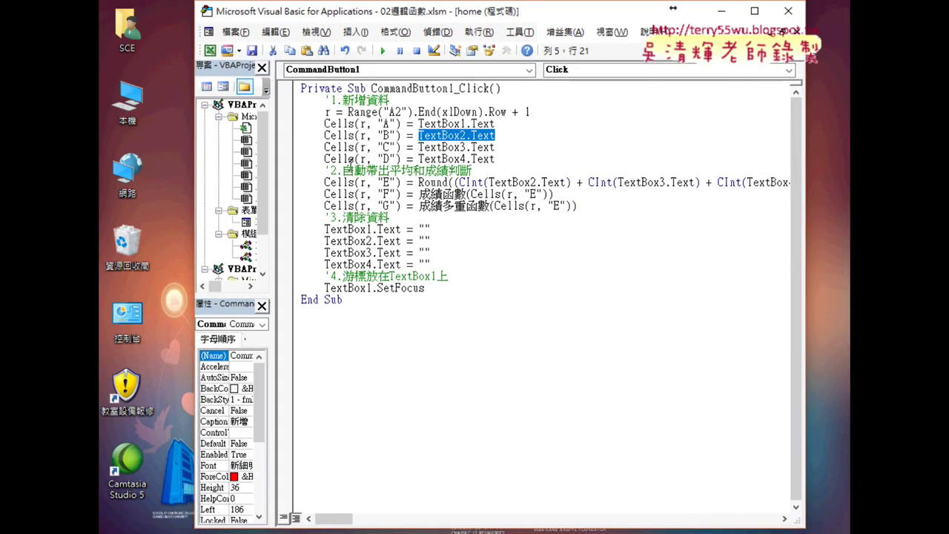